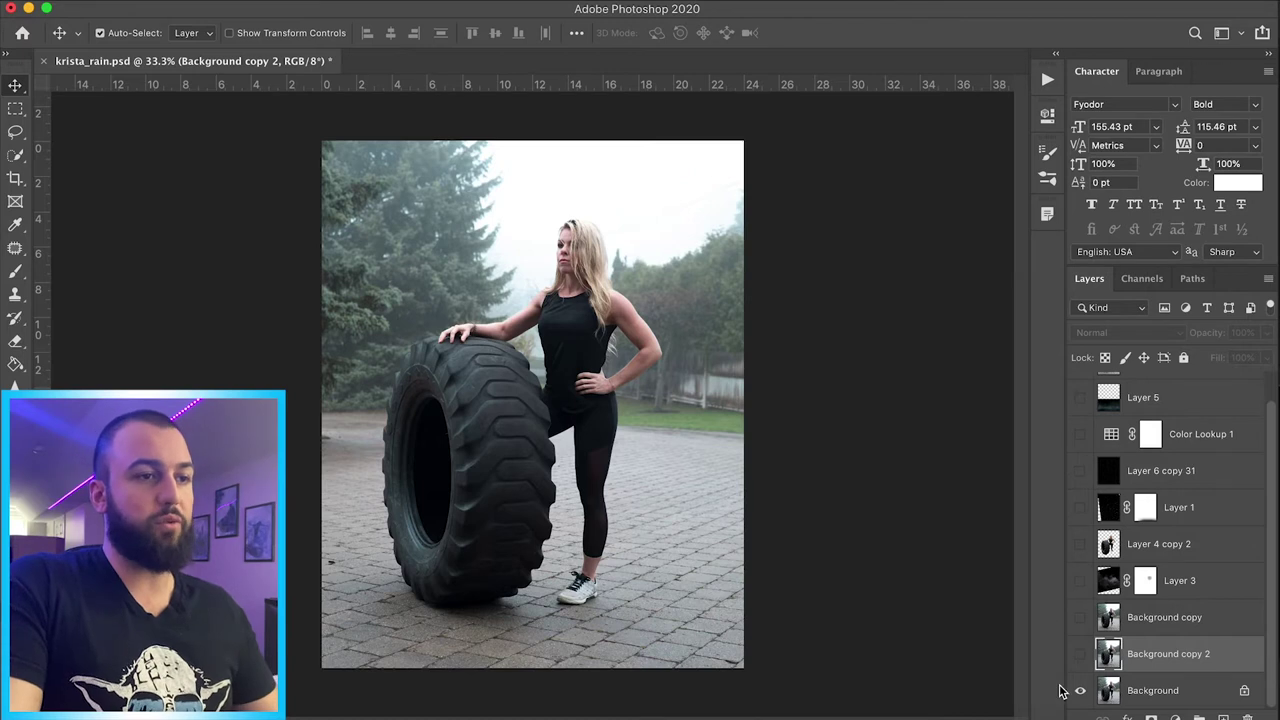
Briefly preview the rain layer, then delete the Background copy 2 layer
scroll(1108, 608, "up", 1)
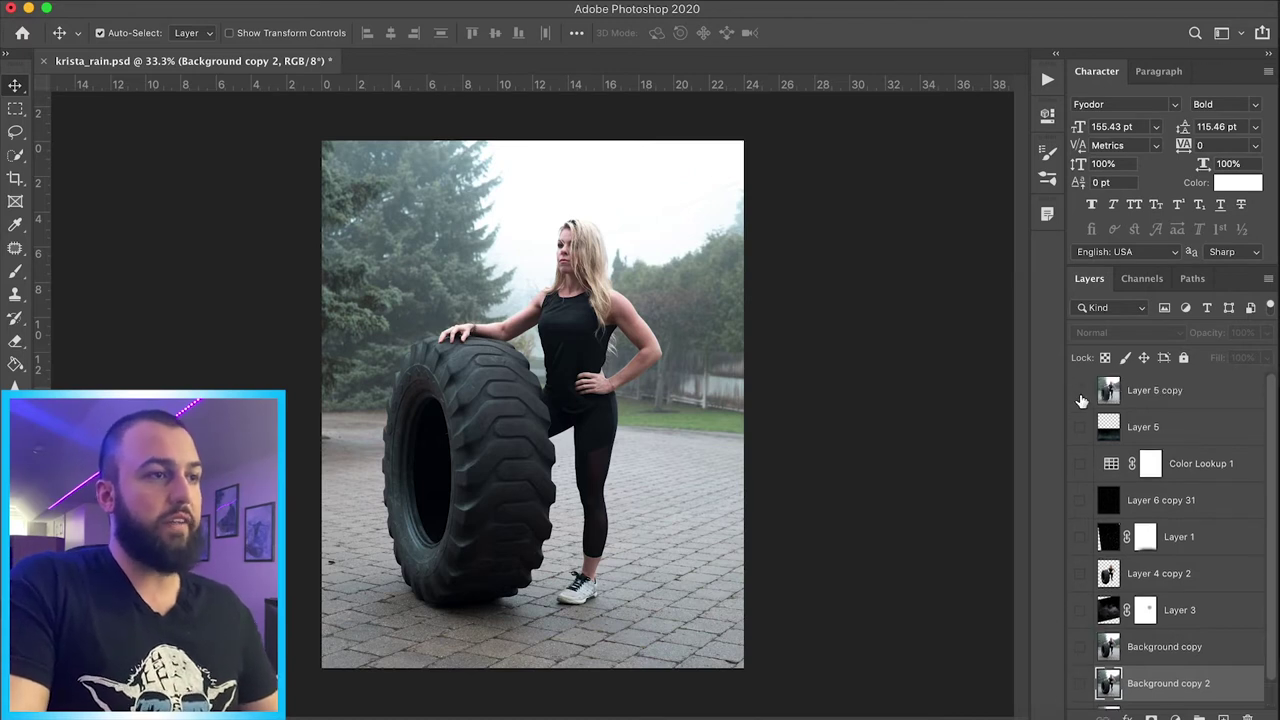
left_click(1080, 392)
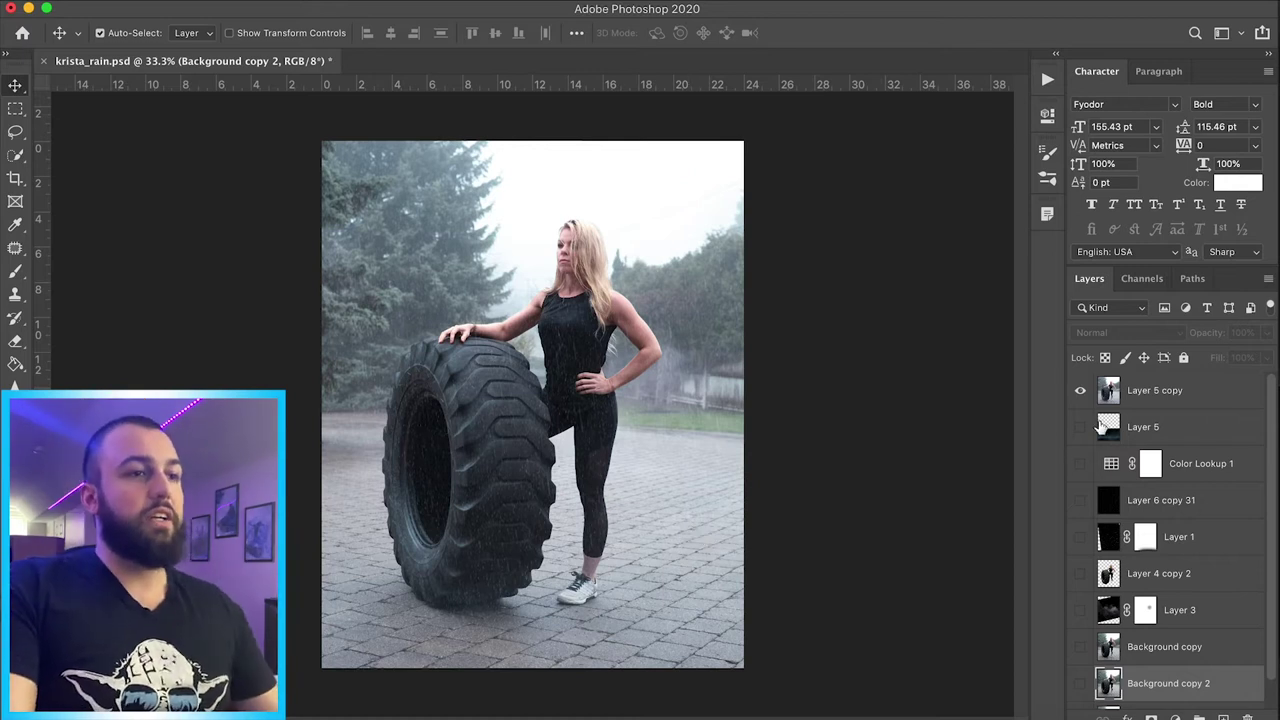
left_click(1081, 390)
scroll(1081, 640, "down", 1)
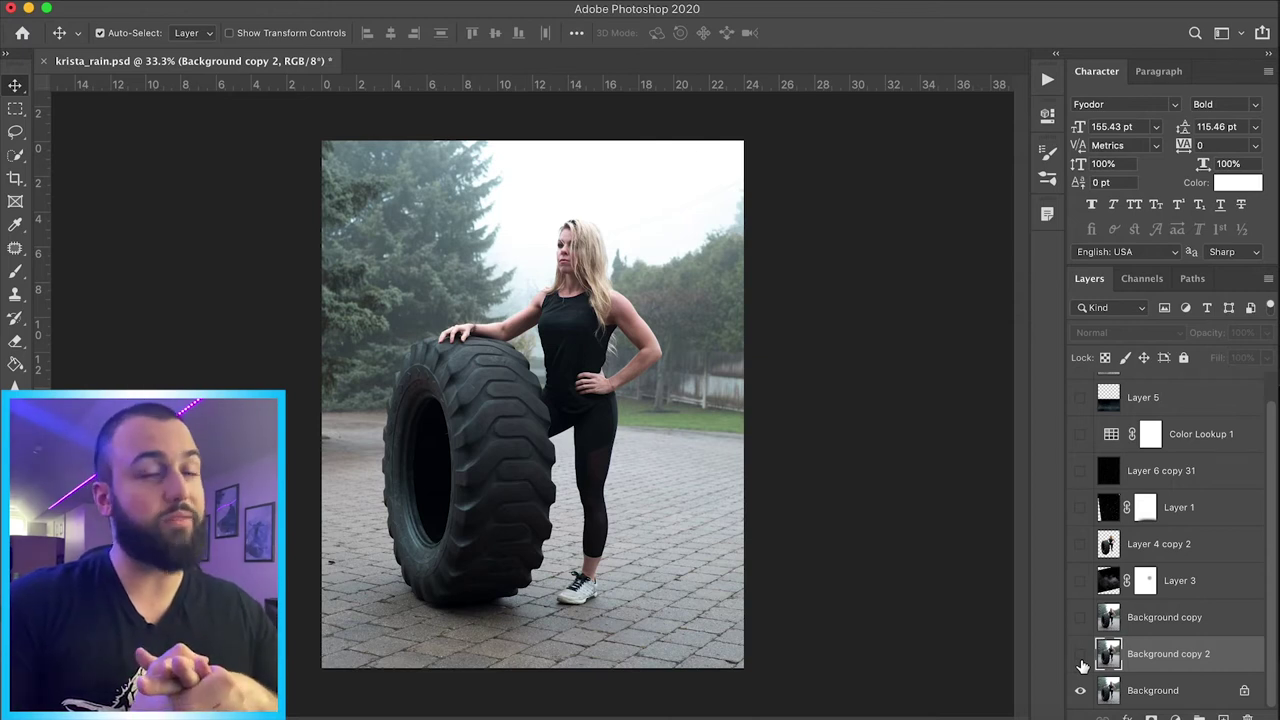
key("Delete")
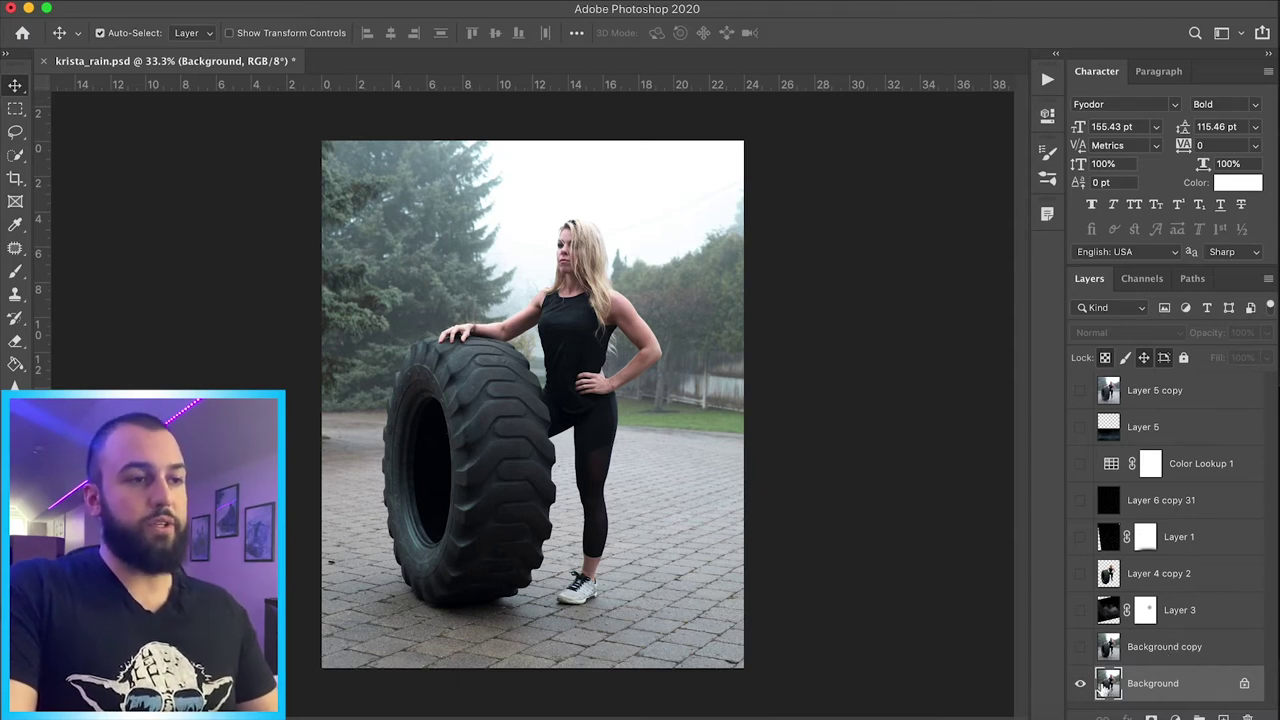
Duplicate Background as a visible Background copy 2 layer and zoom in on the photo
key("ctrl+j")
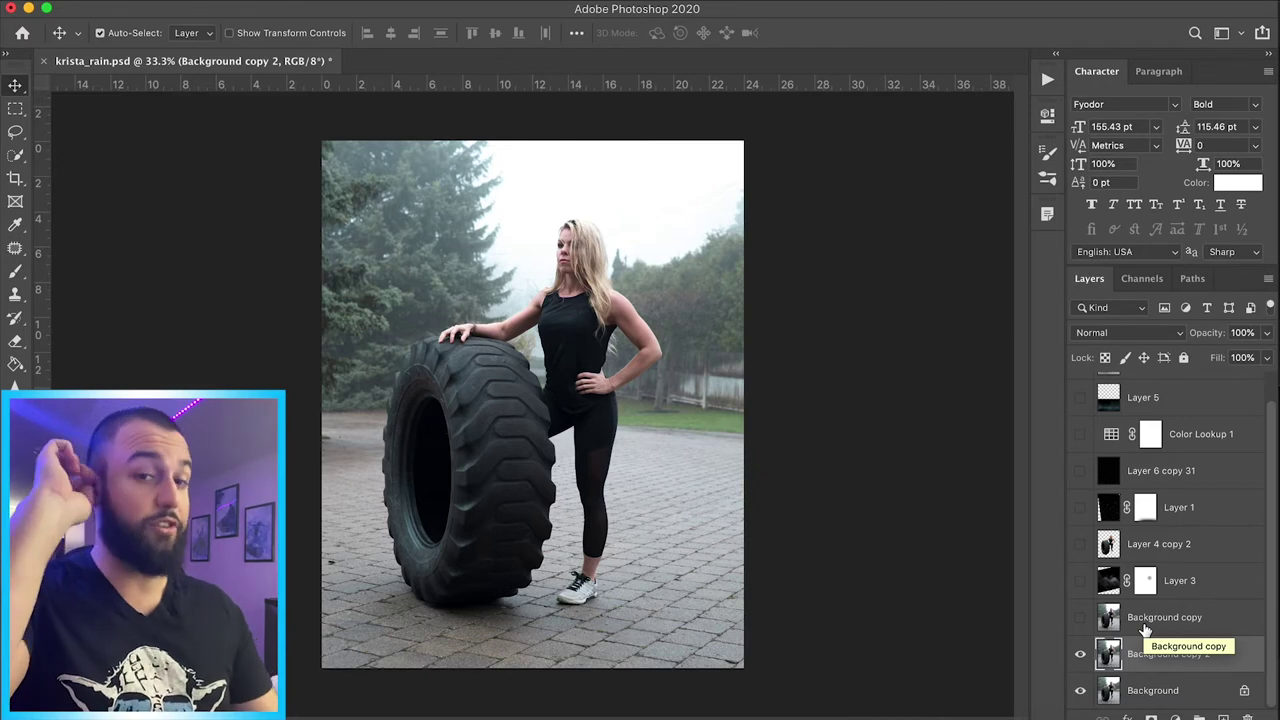
left_click(1080, 656)
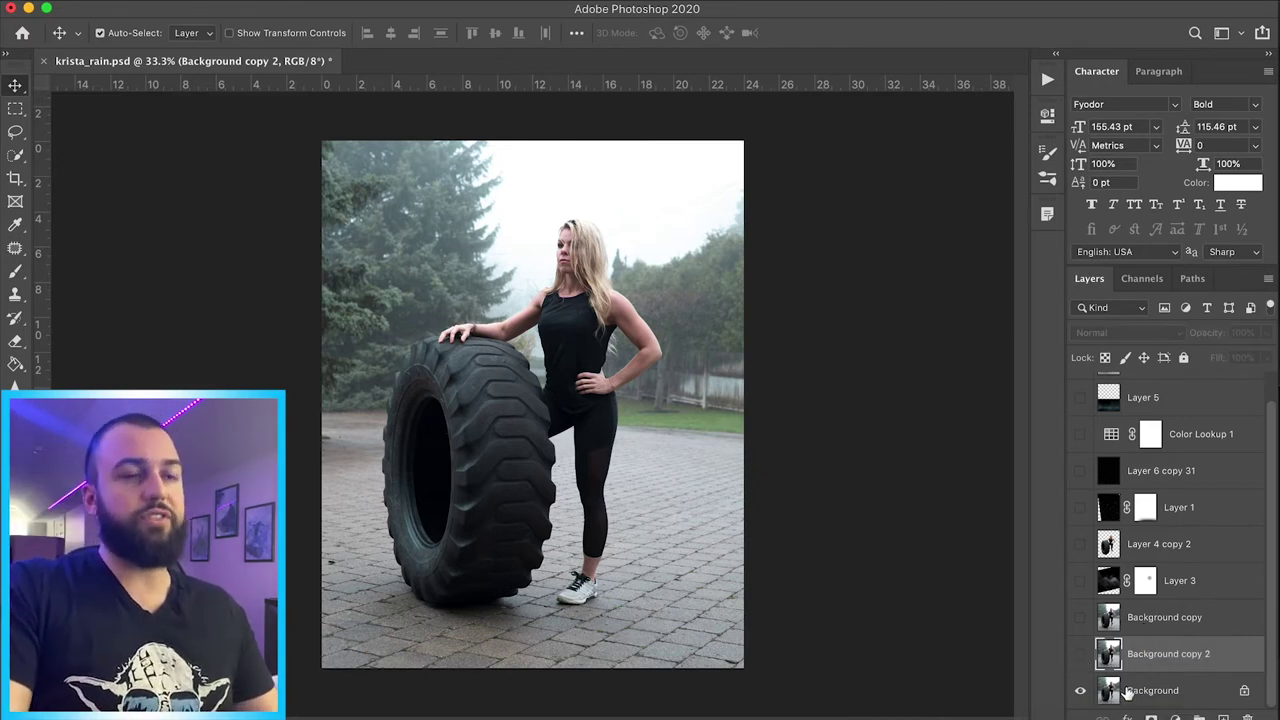
left_click(1080, 656)
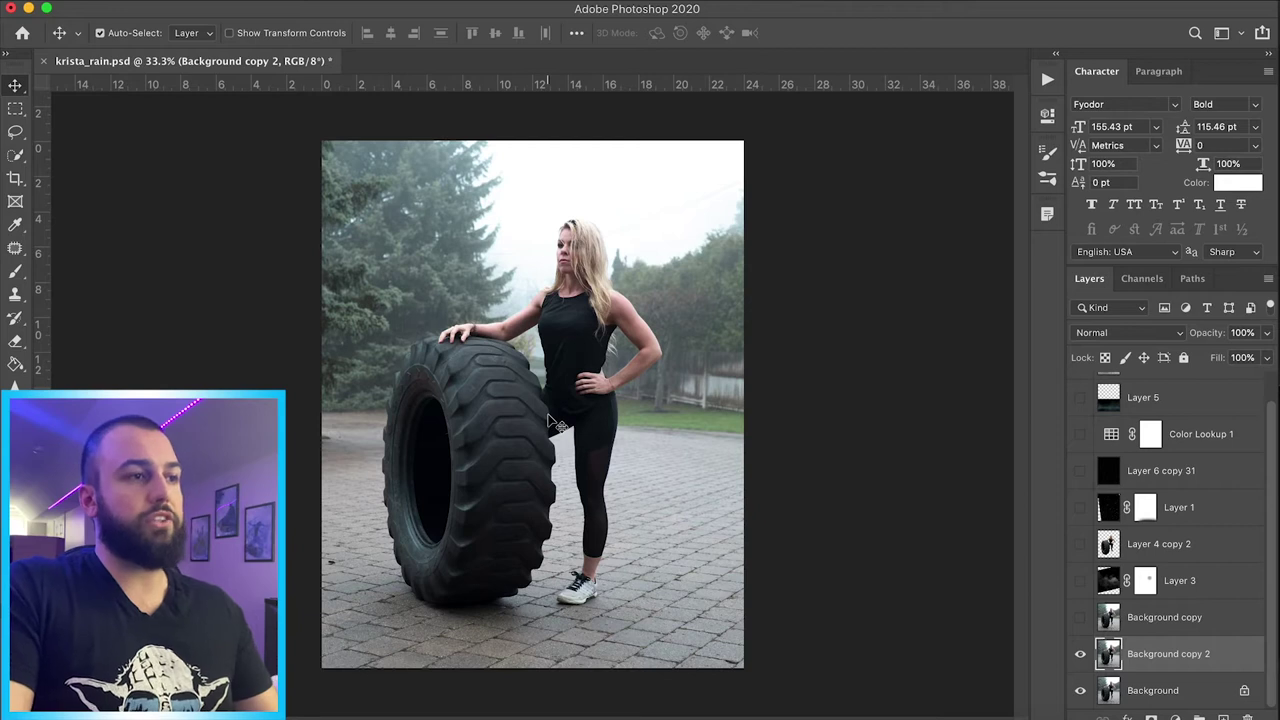
key("super+plus")
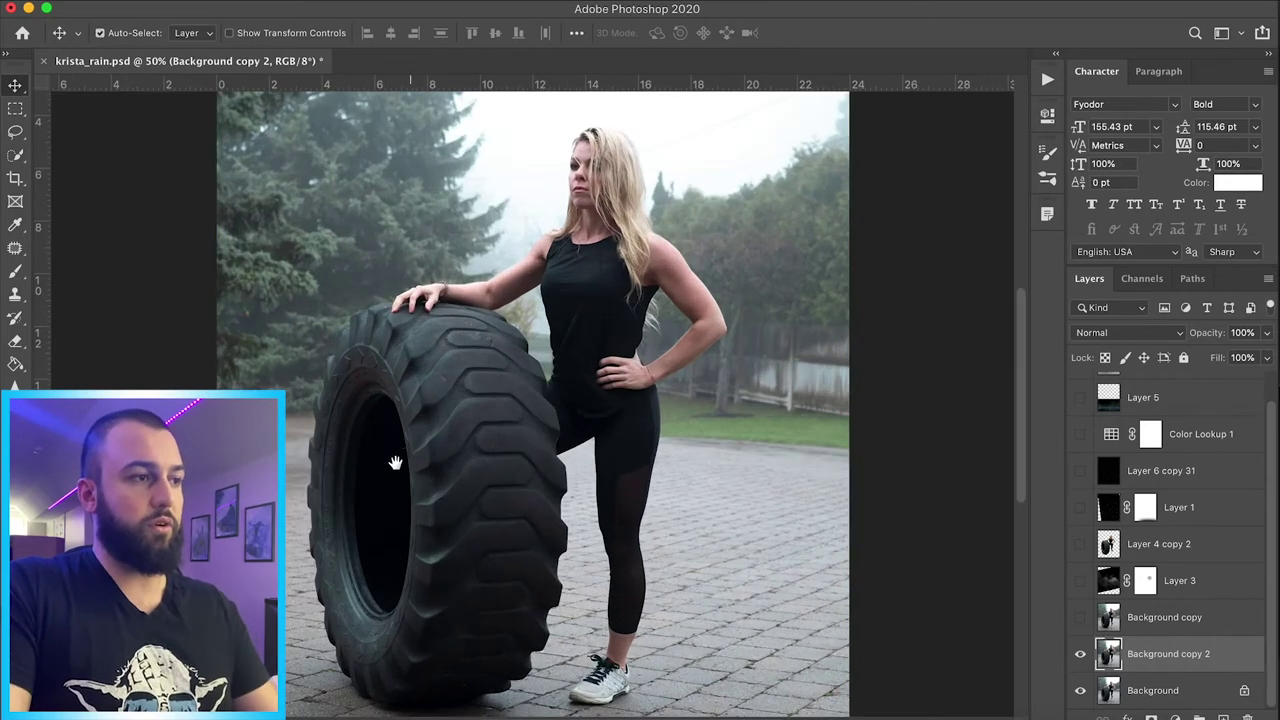
left_click_drag(394, 457, 520, 341)
scroll(383, 535, "up", 2)
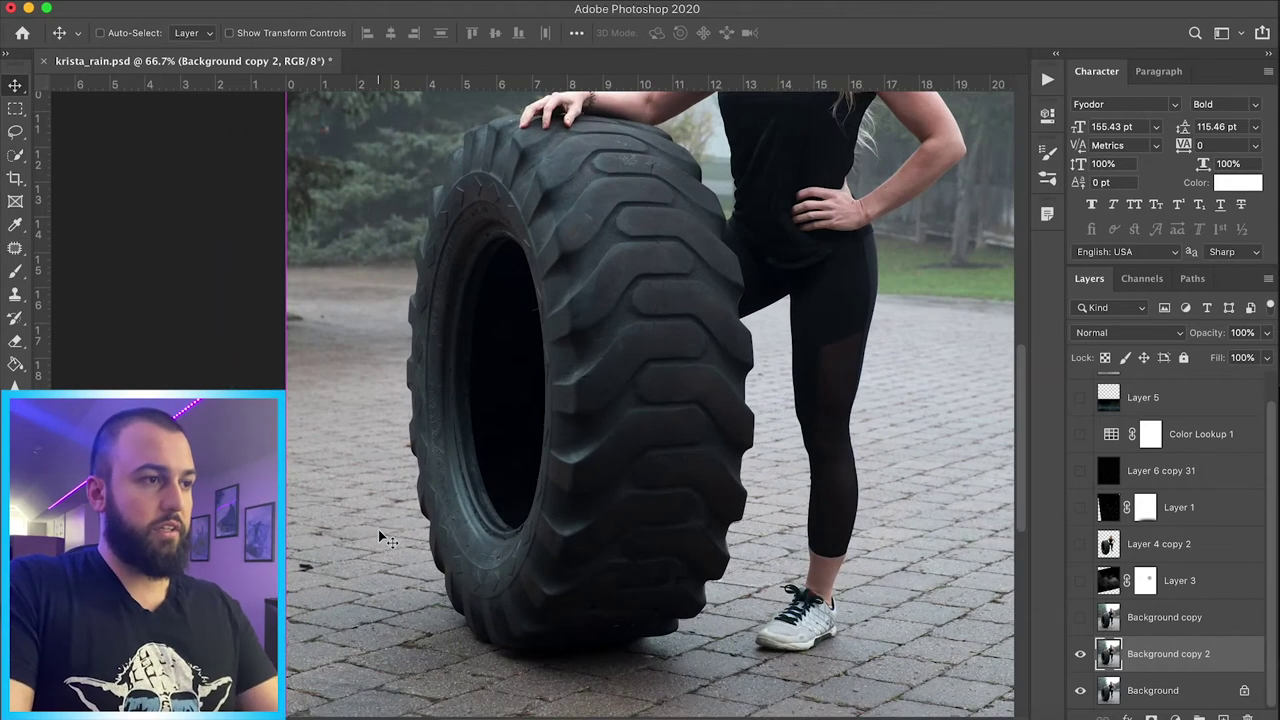
scroll(458, 478, "up", 5)
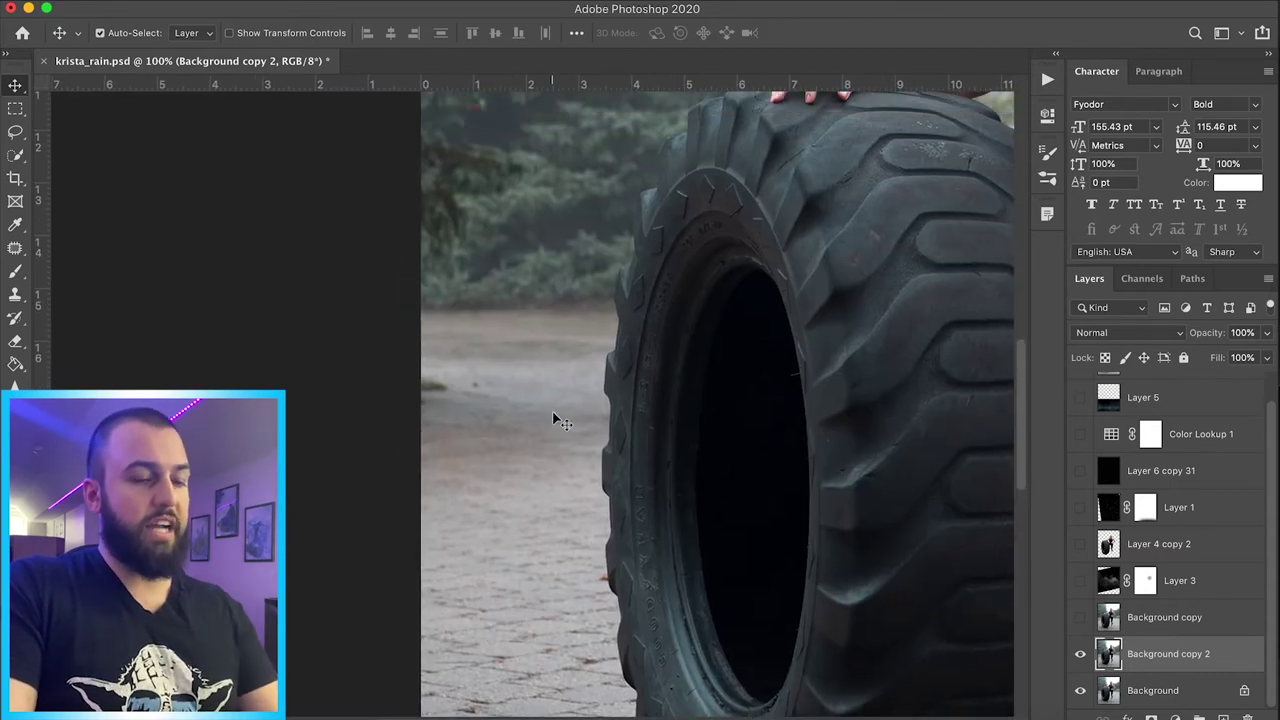
scroll(557, 420, "down", 2)
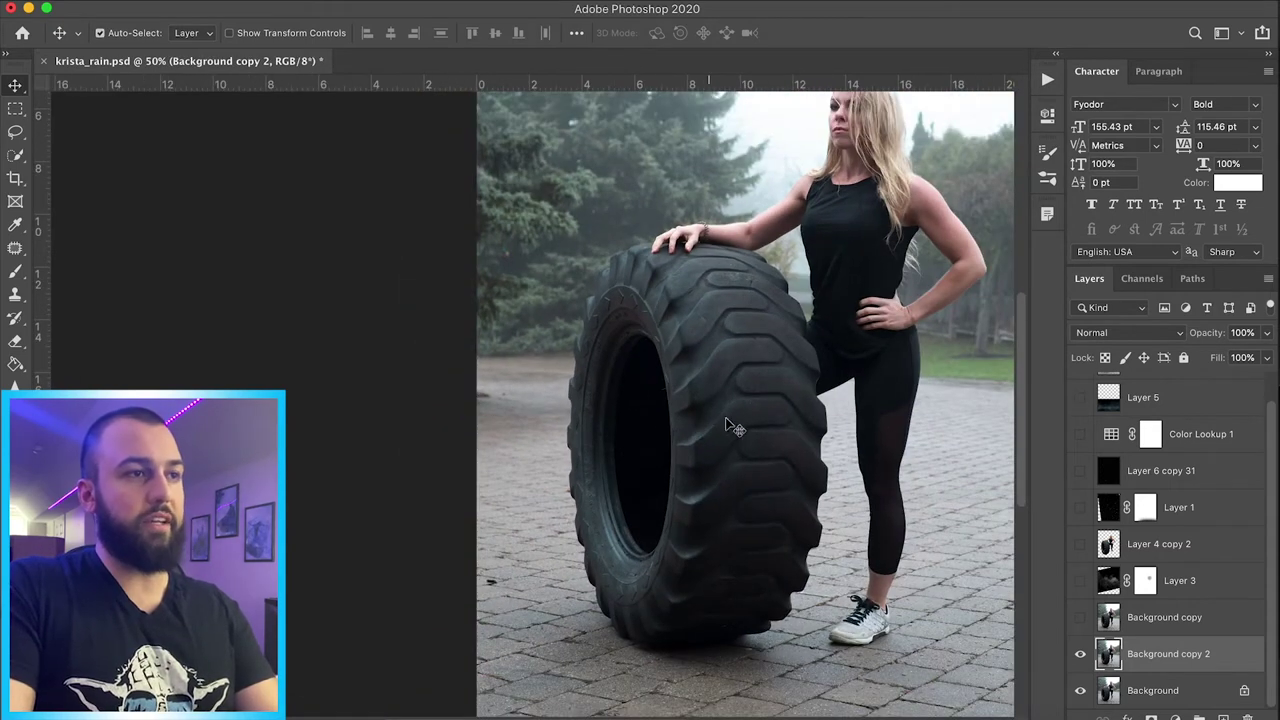
left_click_drag(814, 371, 606, 457)
scroll(617, 470, "up", 1)
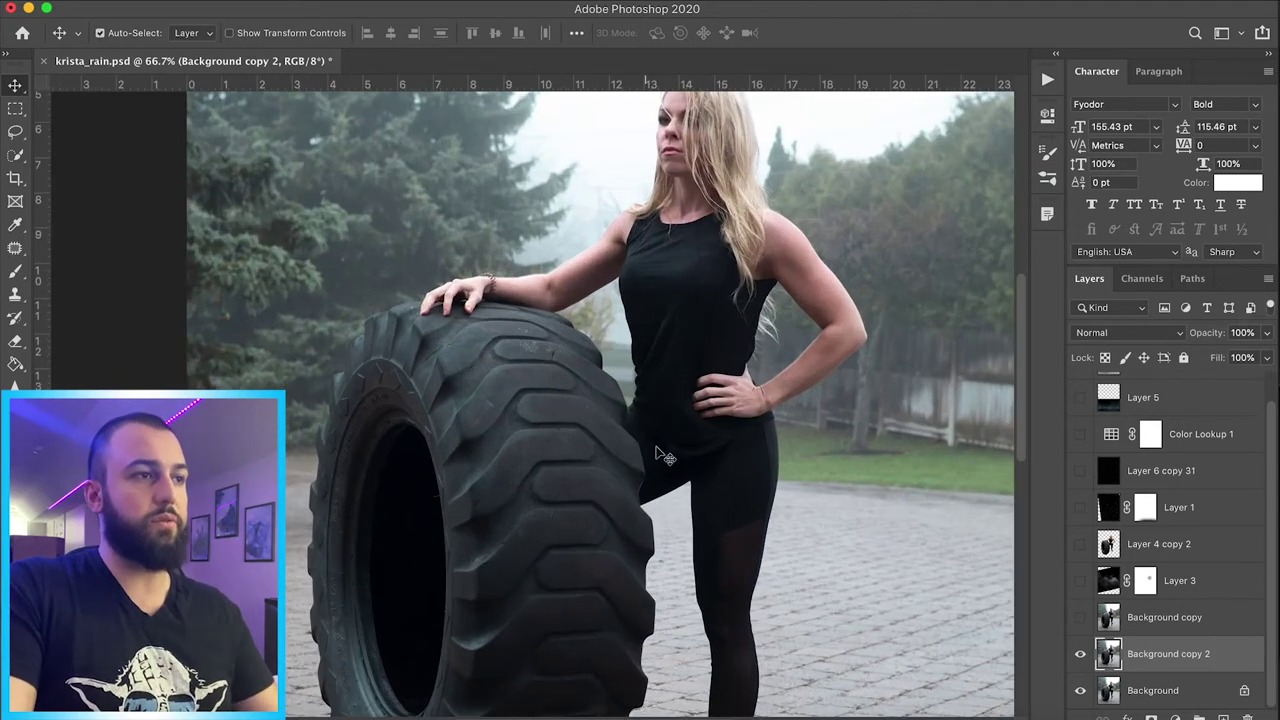
scroll(651, 449, "up", 1)
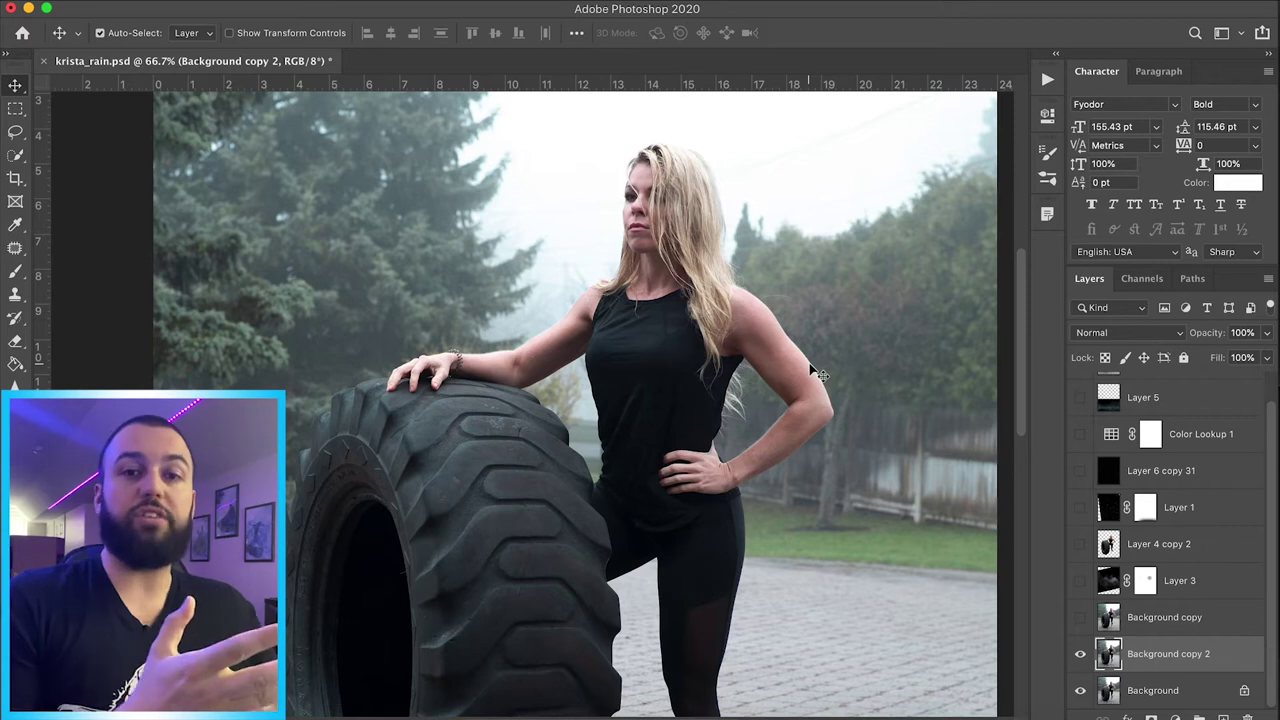
key("ctrl+minus")
key("ctrl+minus")
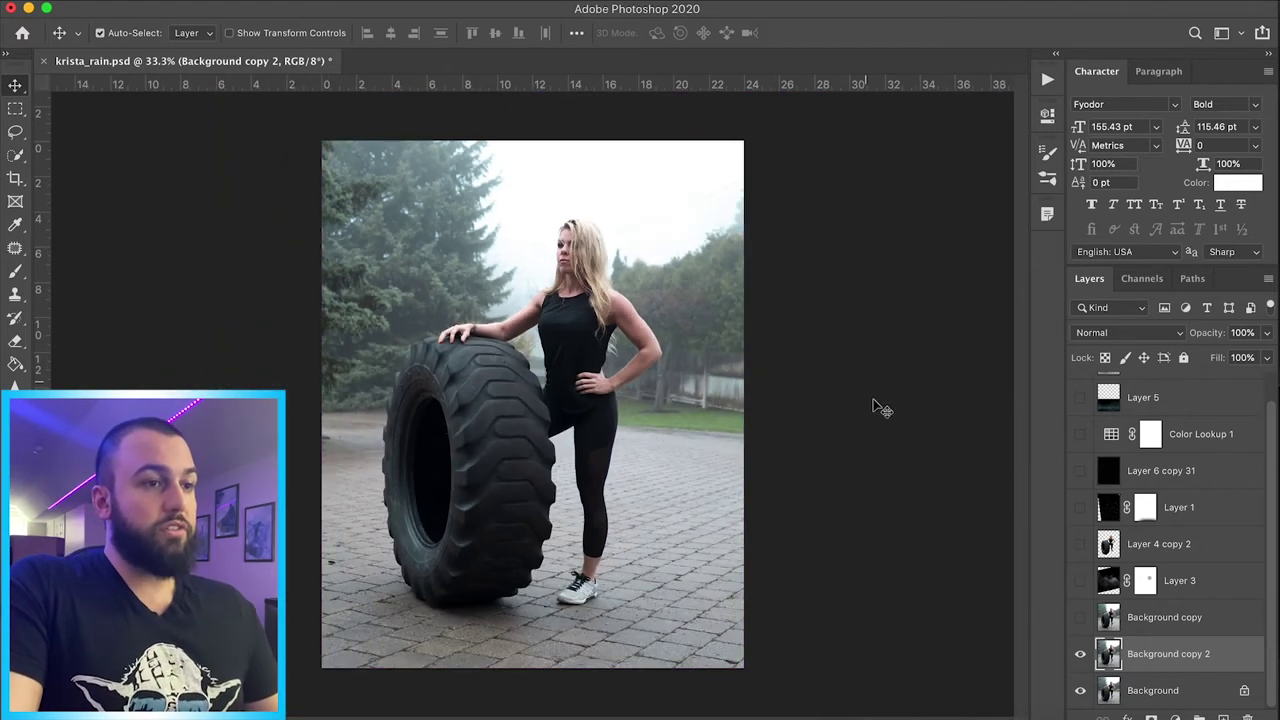
left_click(1170, 545)
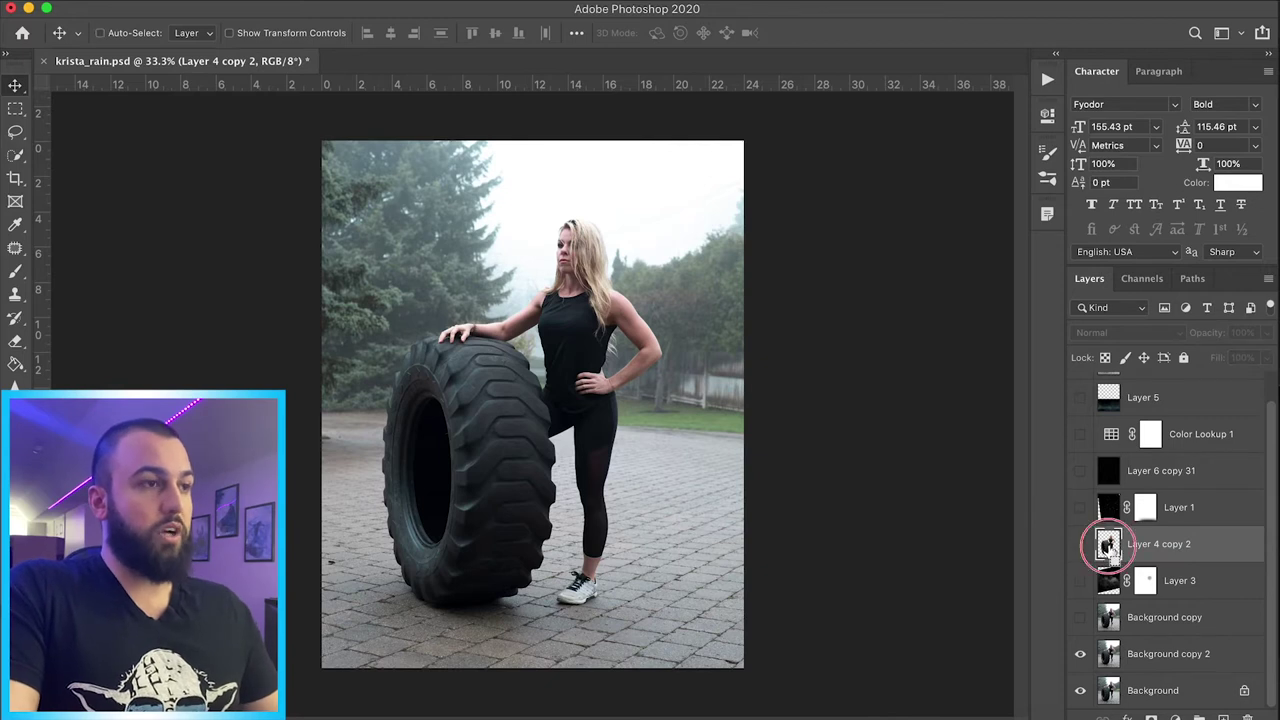
left_click(1108, 544, "super")
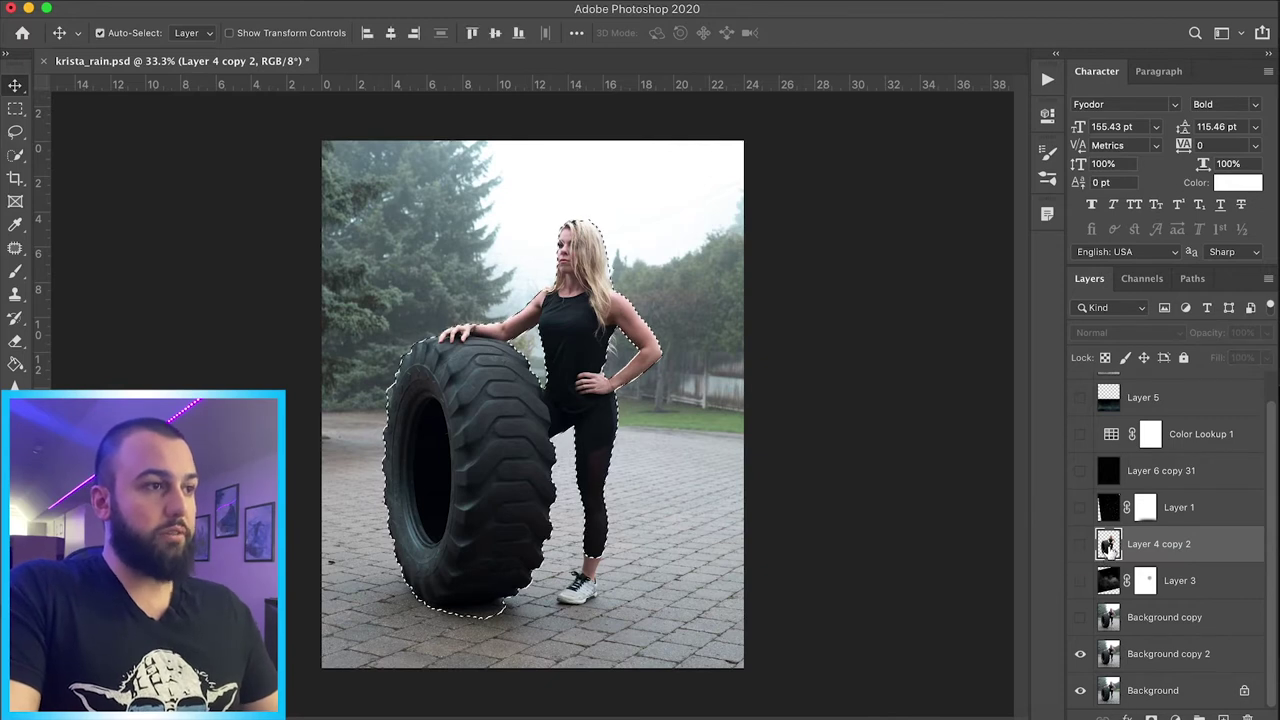
left_click(16, 136)
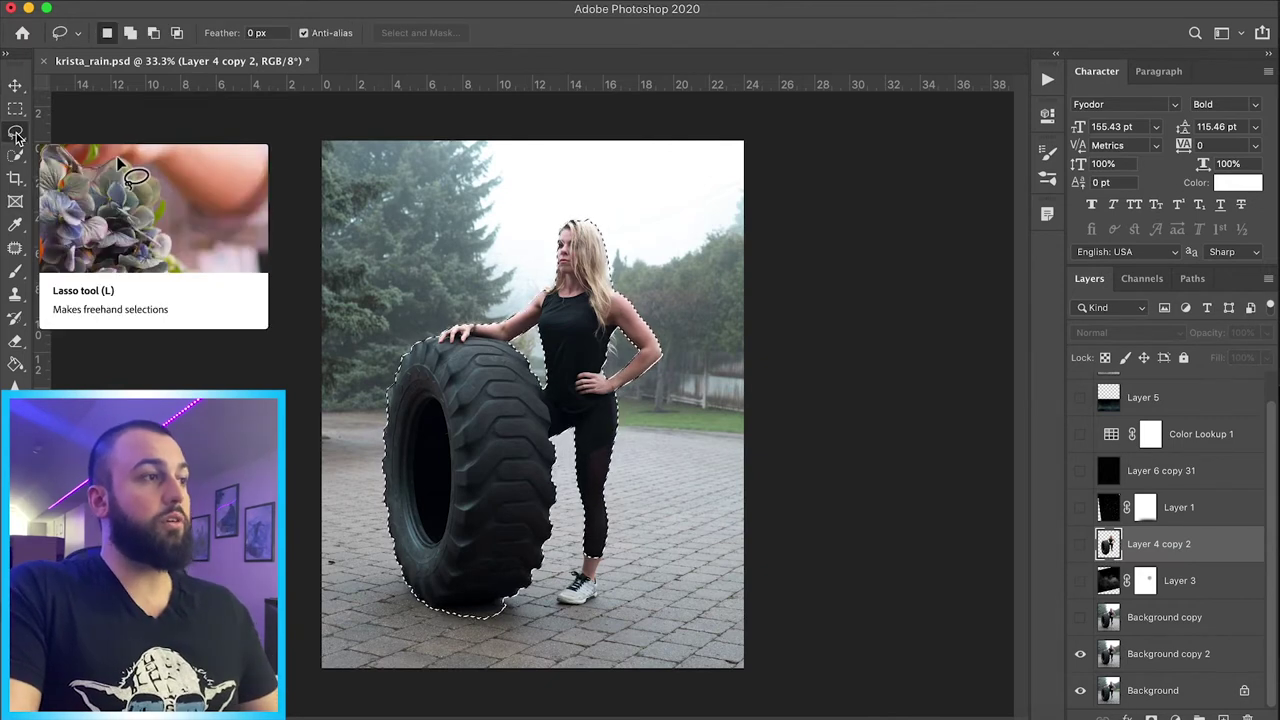
left_click(16, 156)
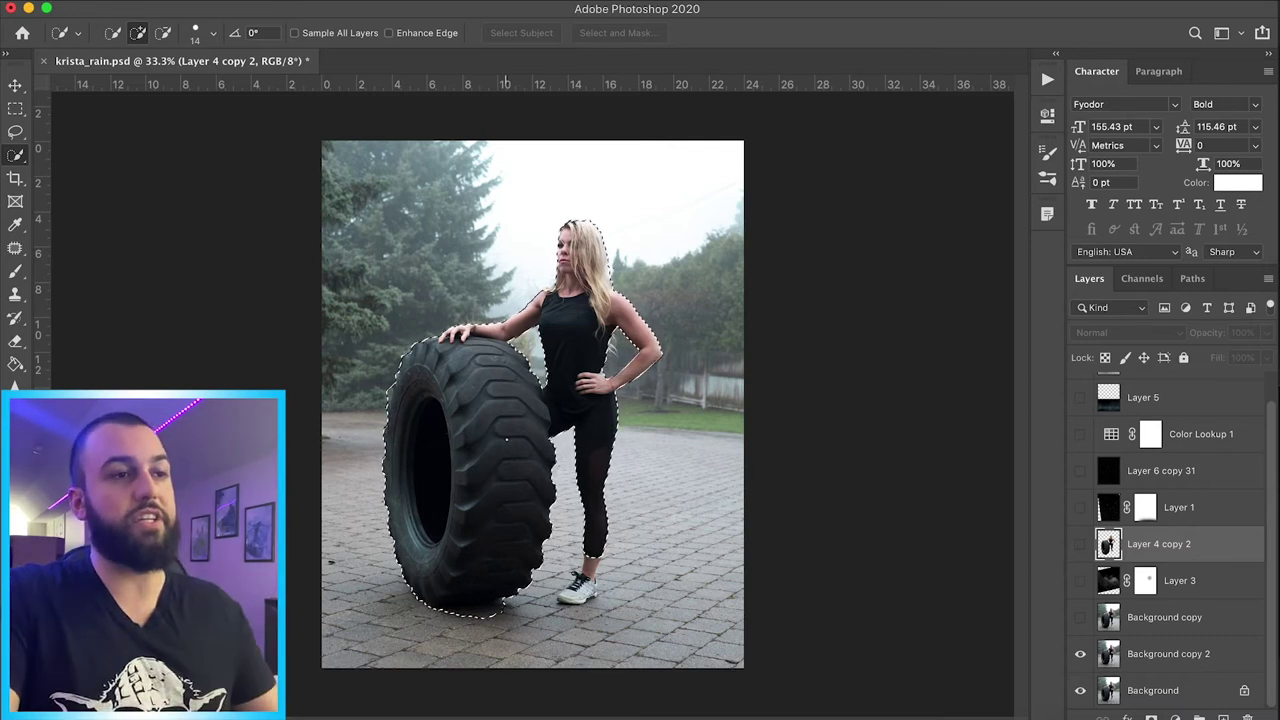
left_click(15, 85)
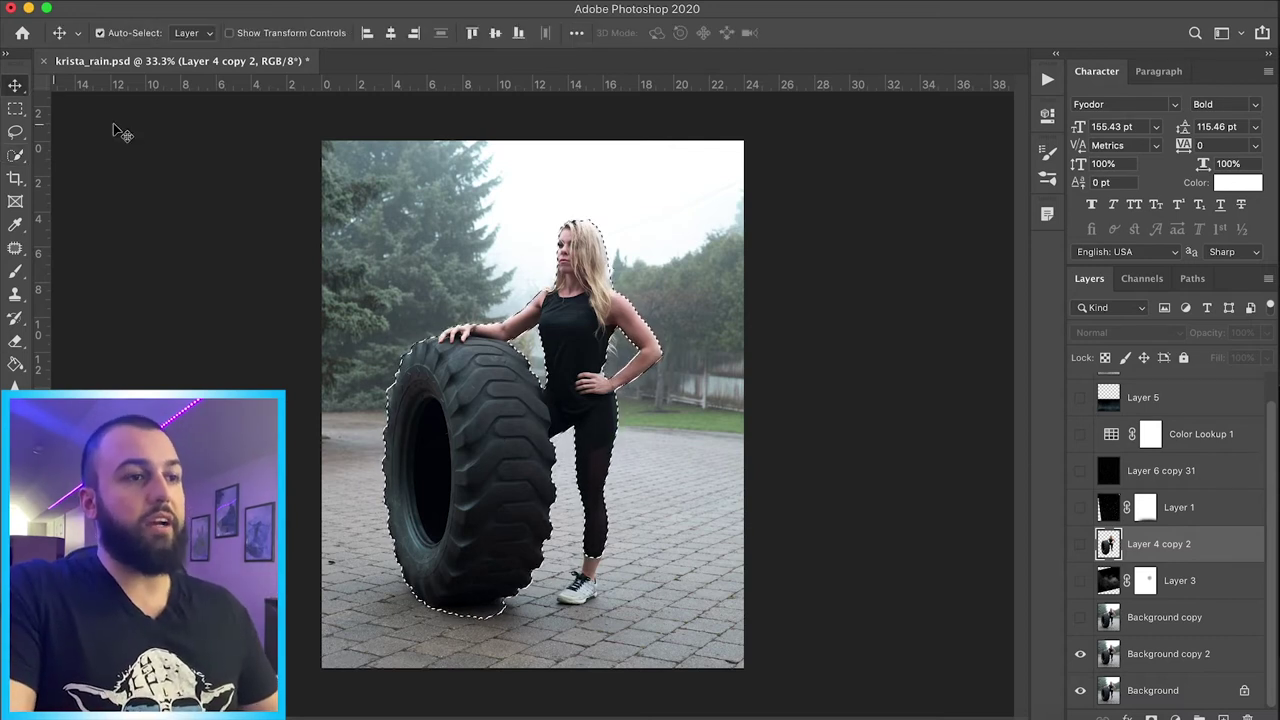
key("super+d")
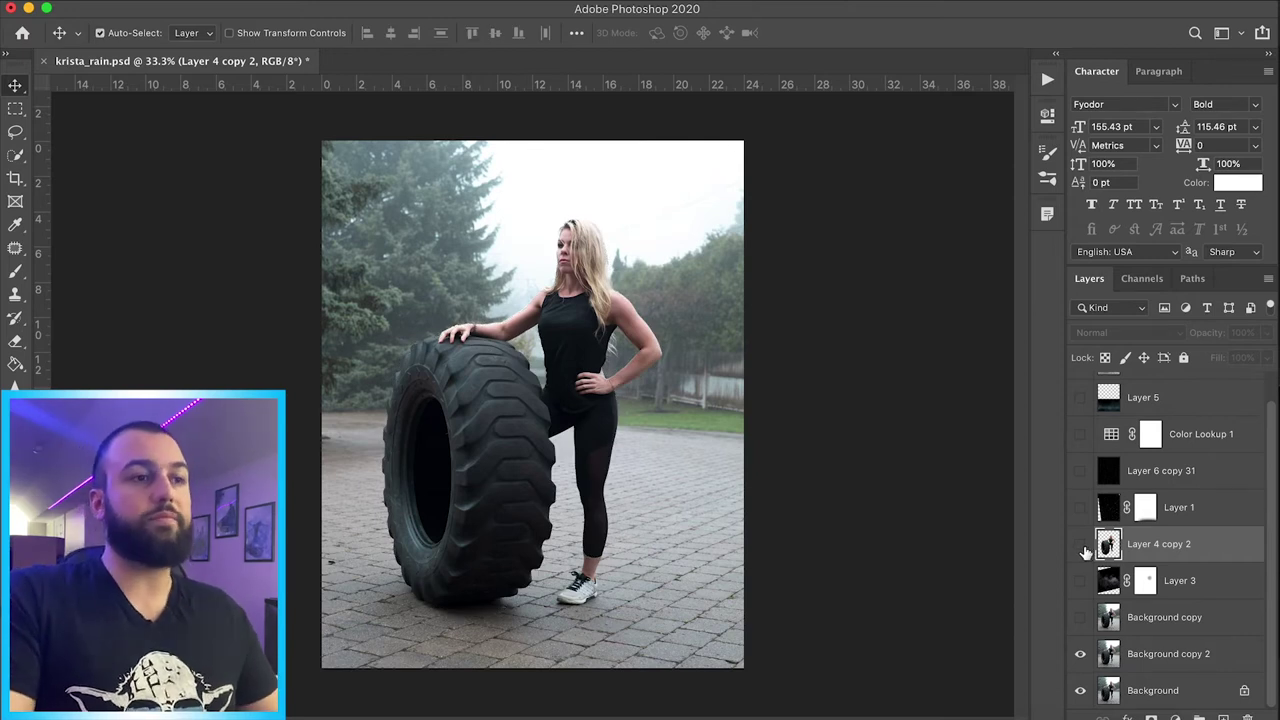
left_click(1080, 544)
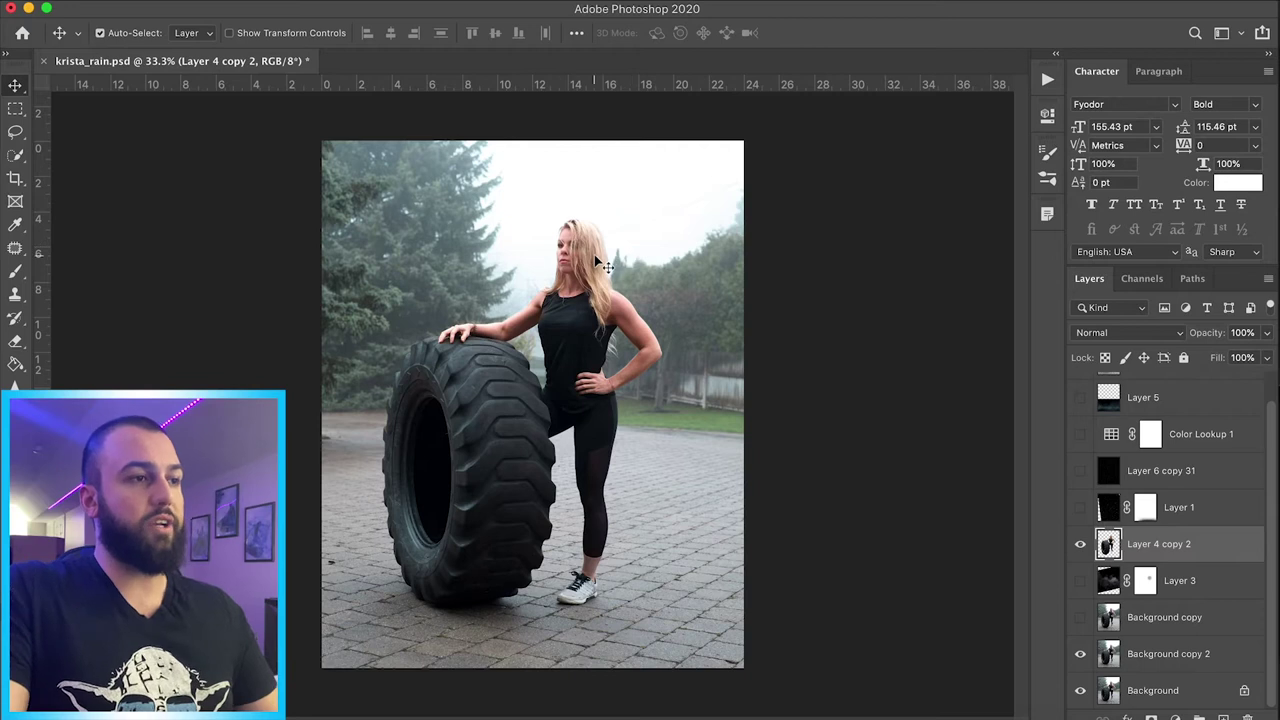
Select the Background copy layer as the working layer
left_click(1170, 620)
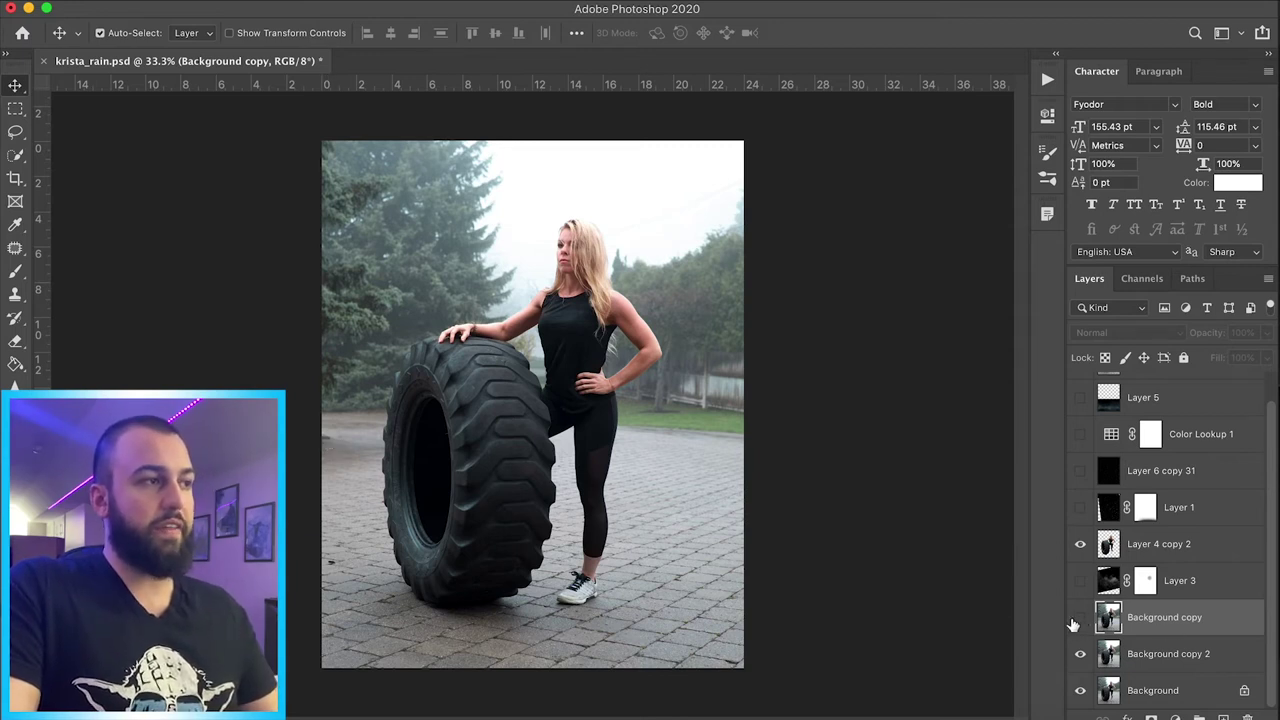
Choose the Patch tool, show Background copy, and select the Layer 6 copy 31 noise layer
left_click(16, 252)
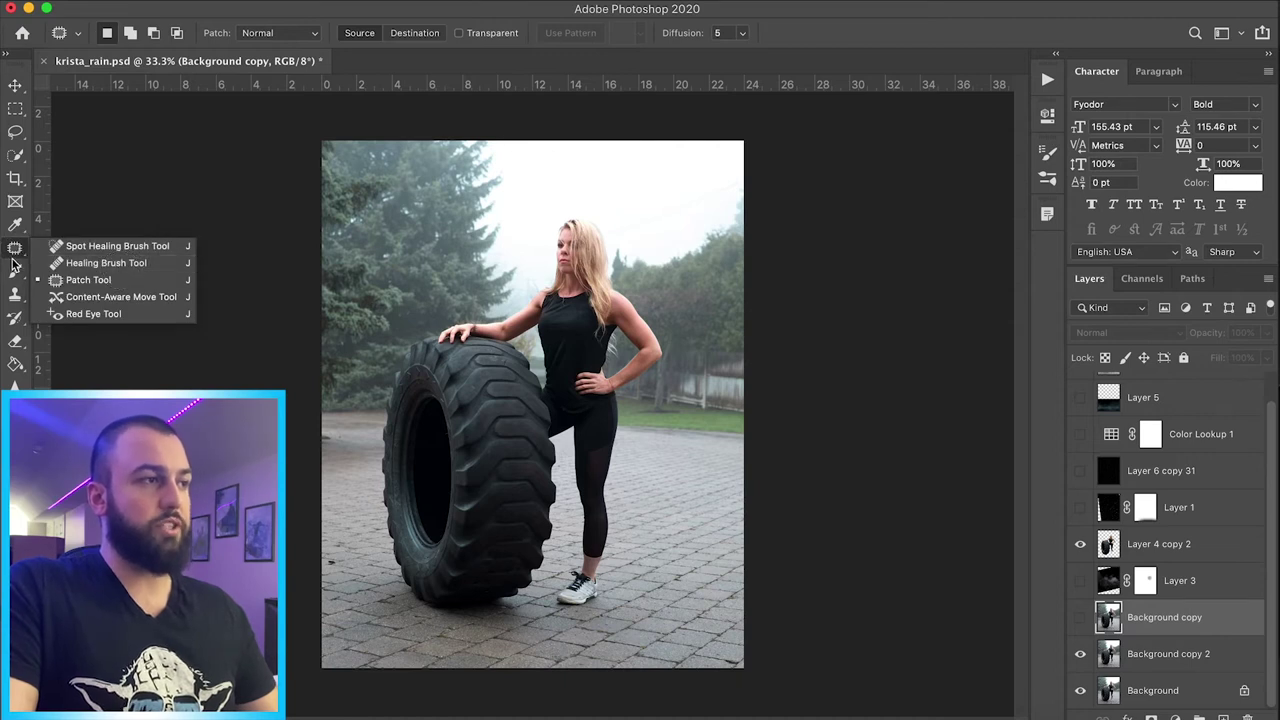
left_click(44, 278)
left_click(1080, 617)
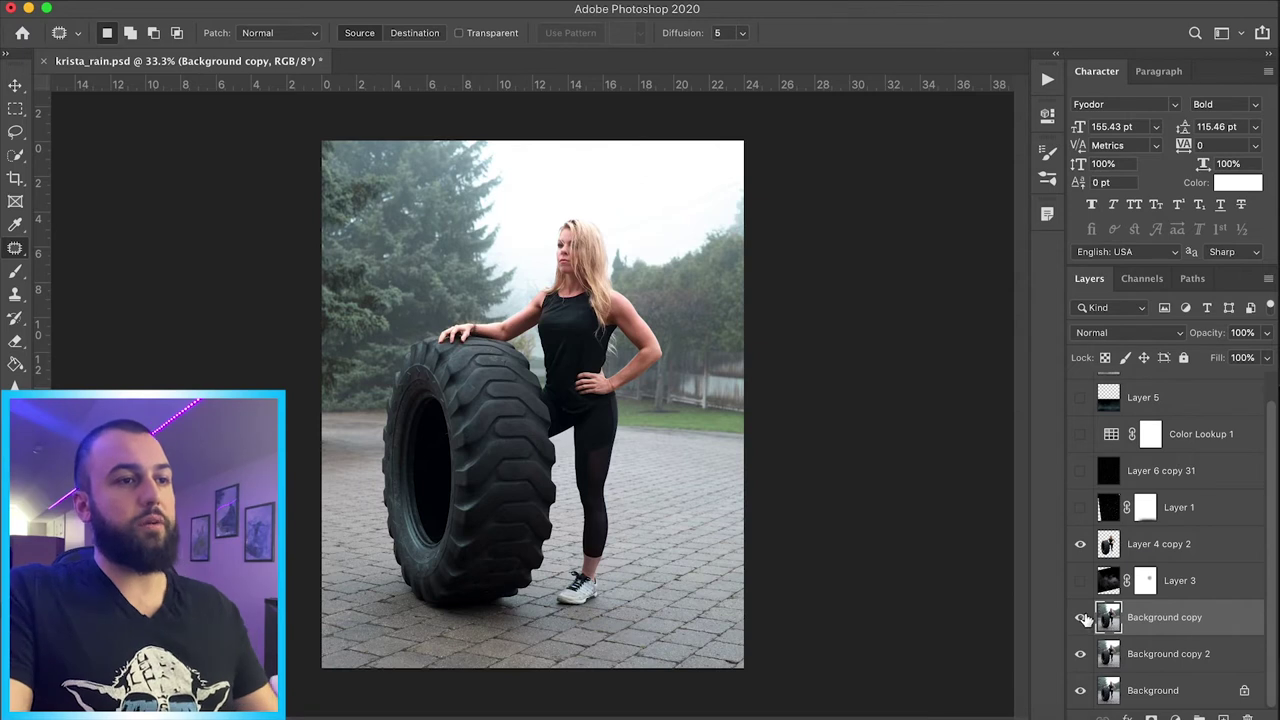
scroll(1117, 520, "up", 1)
left_click(1117, 503)
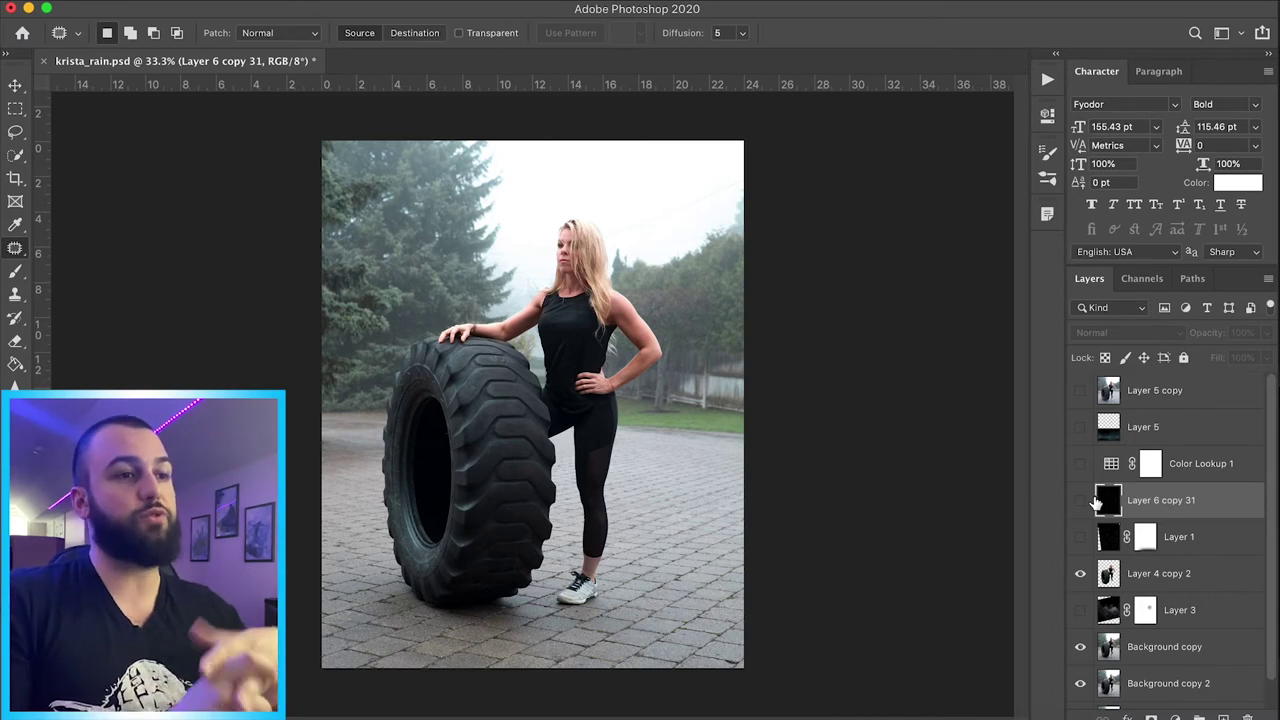
Show Layer 6 copy 31 and stretch it to 100.65% to cover the canvas
left_click(1080, 500)
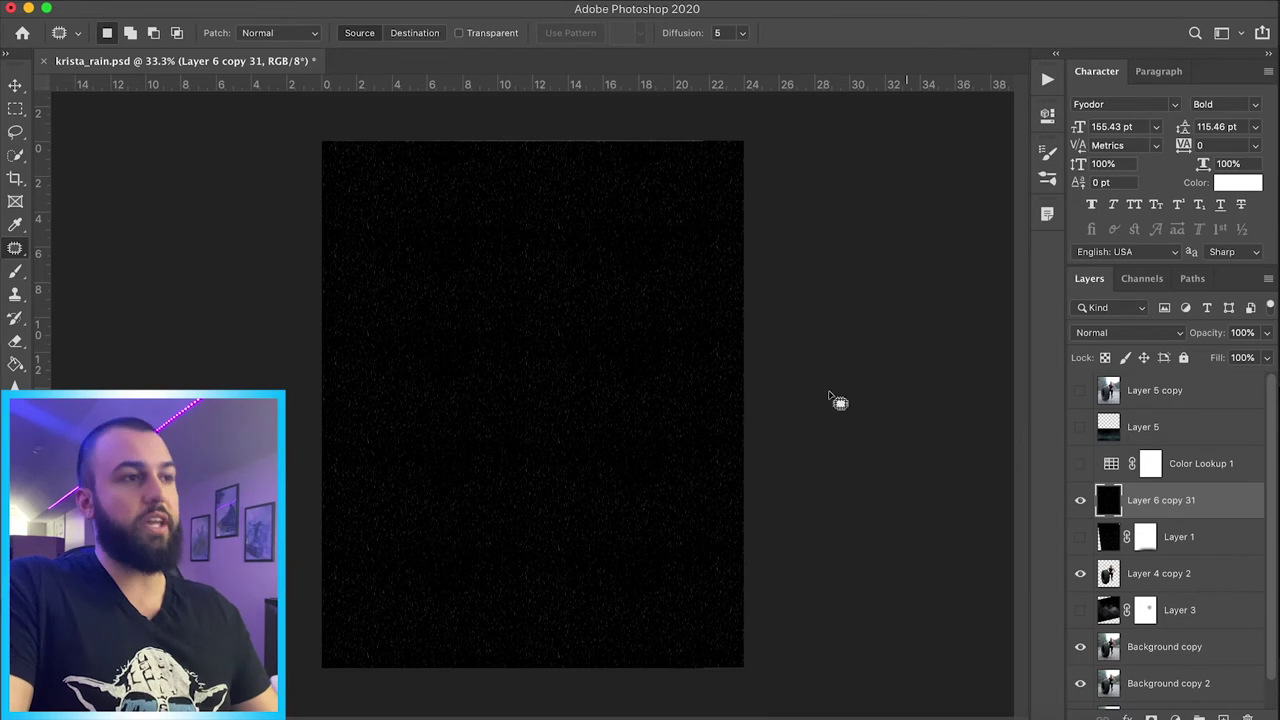
key("ctrl+t")
left_click_drag(700, 129, 698, 127)
key("Return")
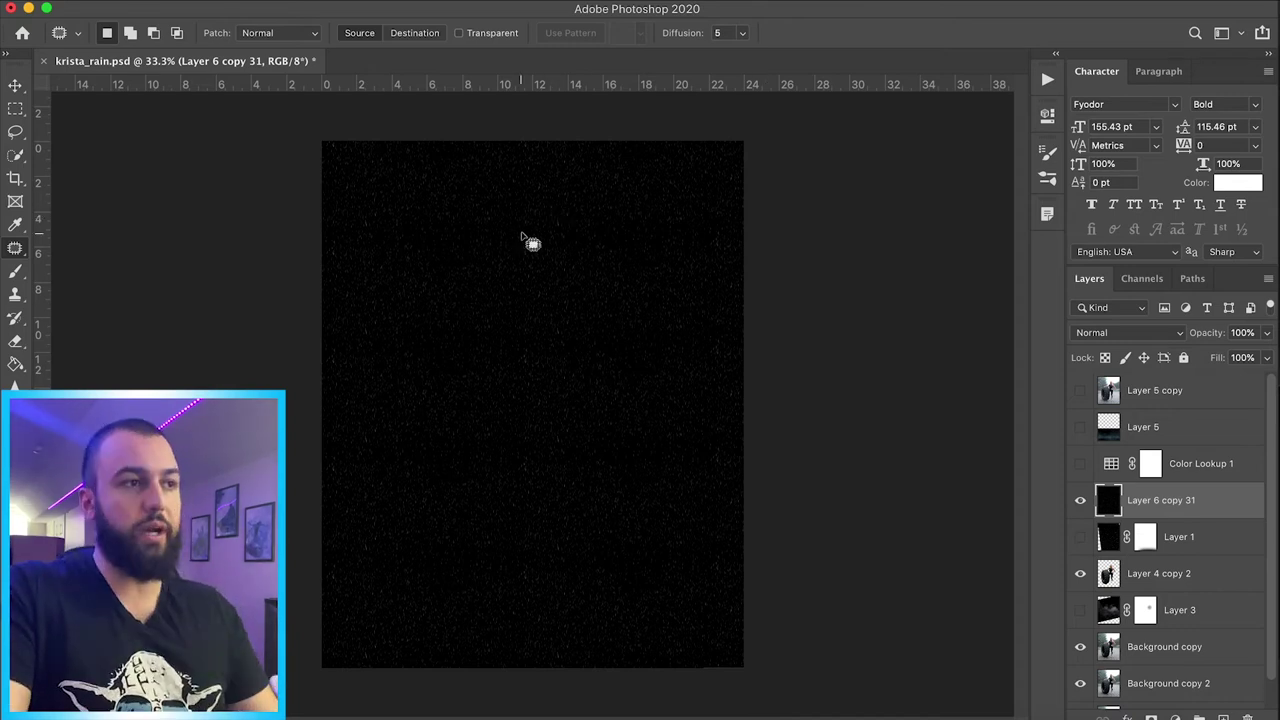
left_click(15, 88)
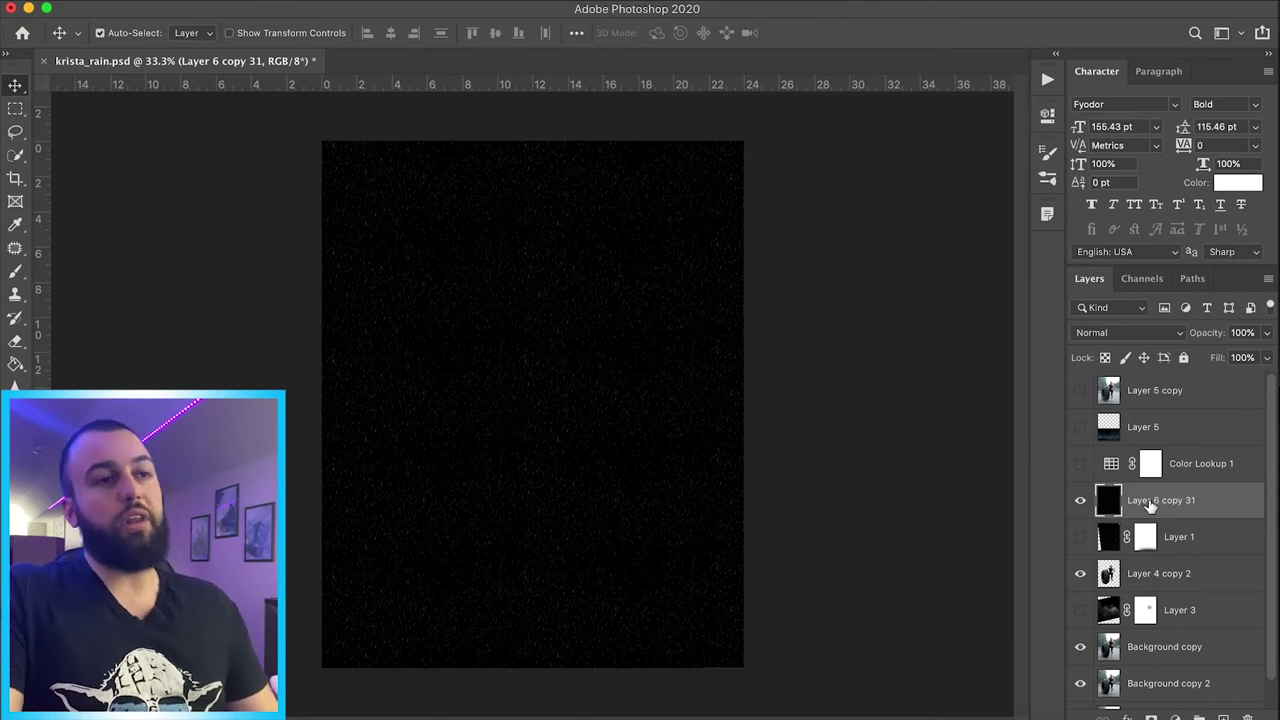
Try Linear Dodge (Add) and Lighten on the noise layer, settling on Screen blending
left_click(1120, 340)
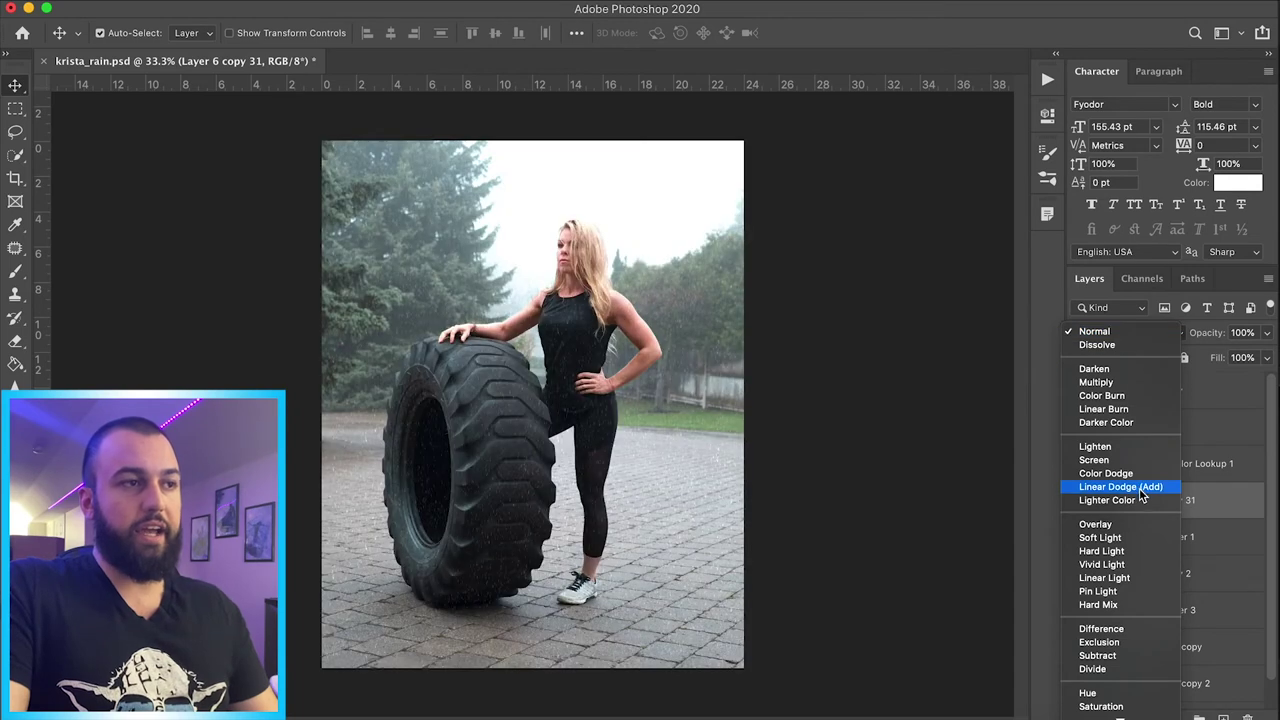
left_click(1142, 490)
left_click(1125, 333)
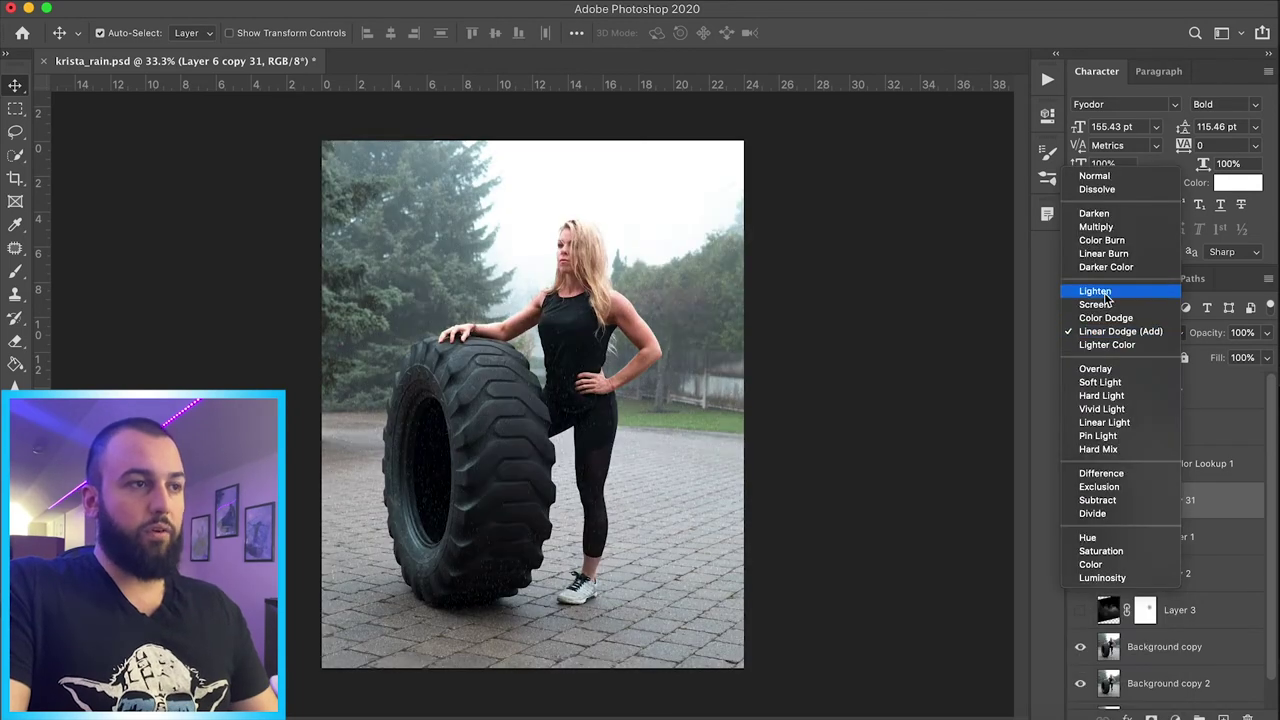
left_click(1100, 287)
left_click(1118, 335)
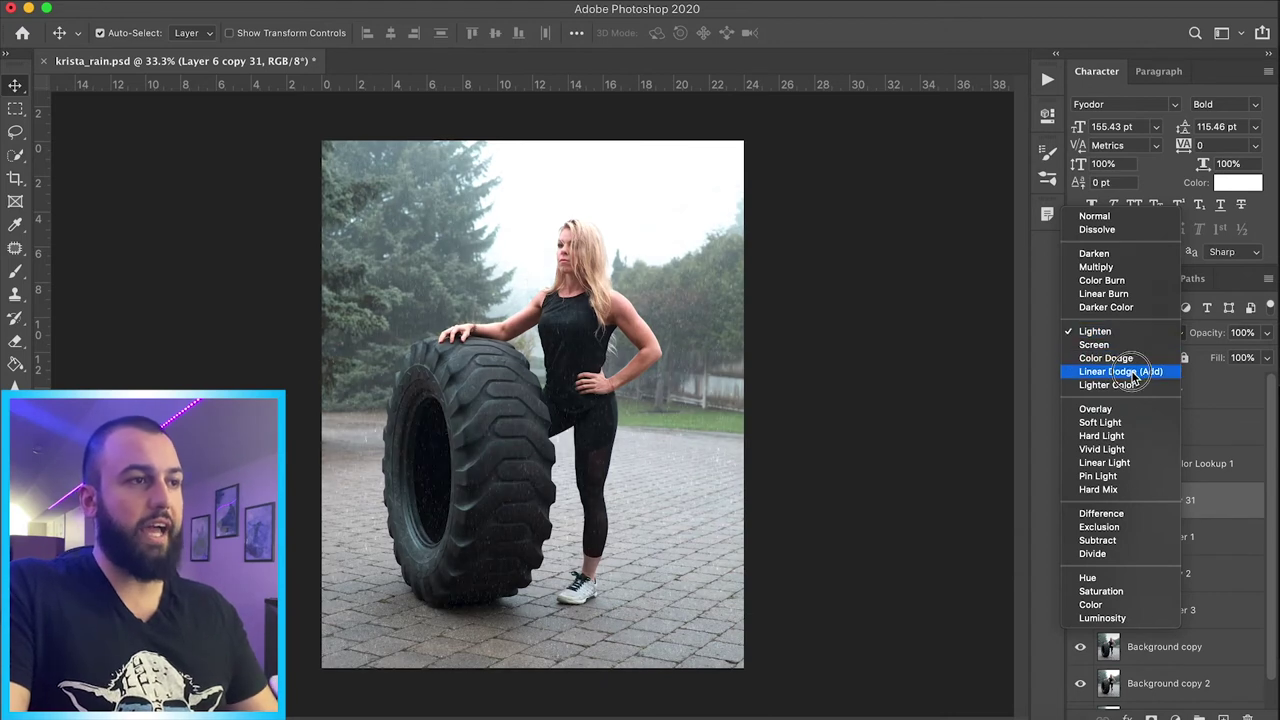
left_click(1133, 372)
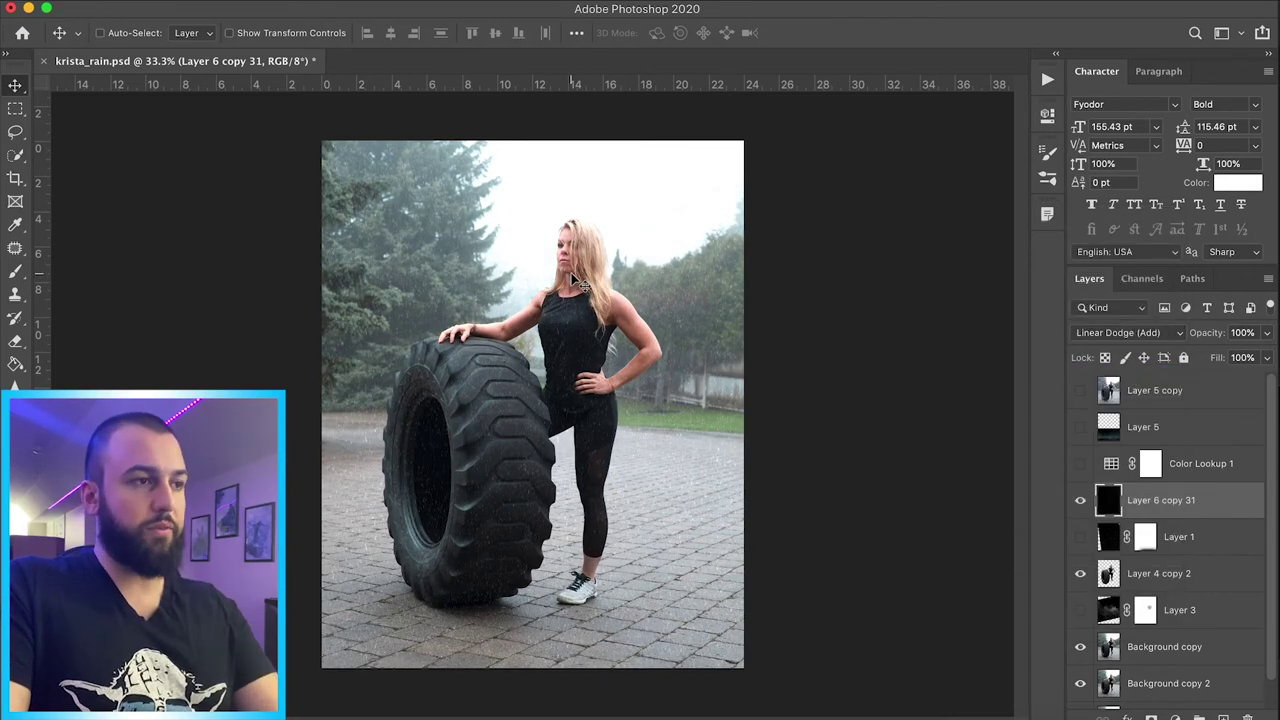
key("super+plus")
key("super+plus")
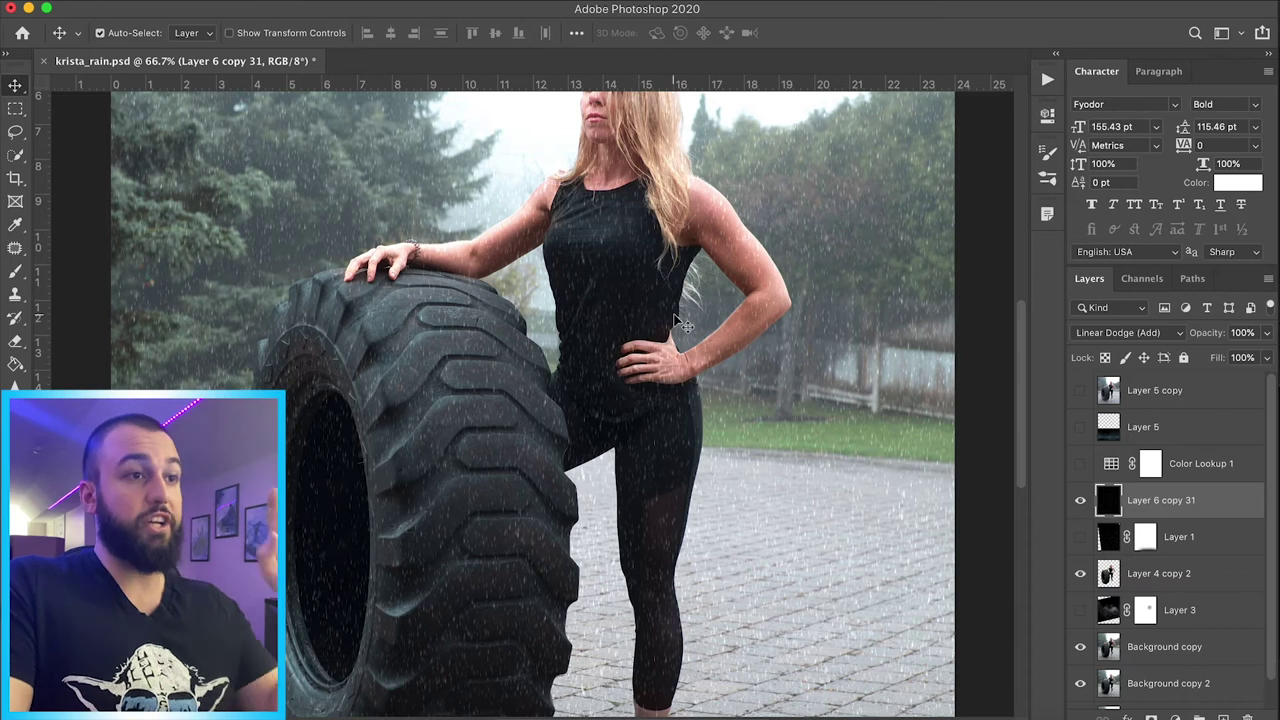
left_click(1125, 333)
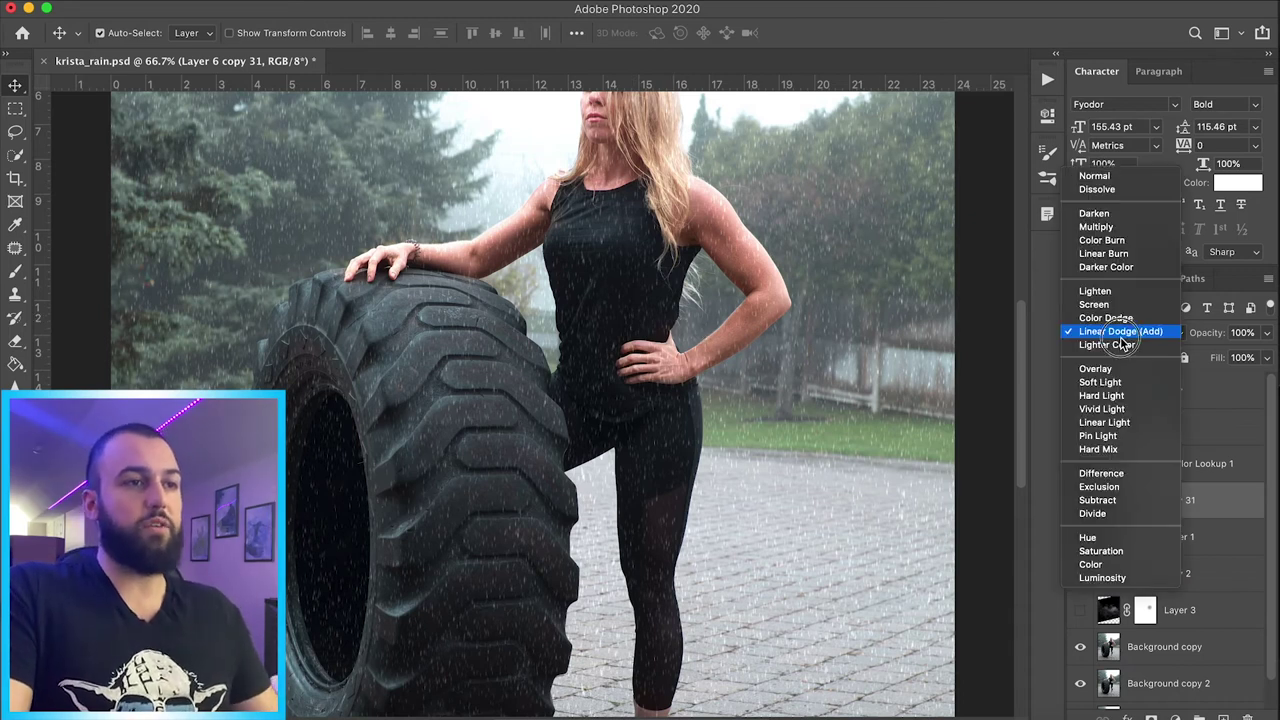
left_click(1110, 306)
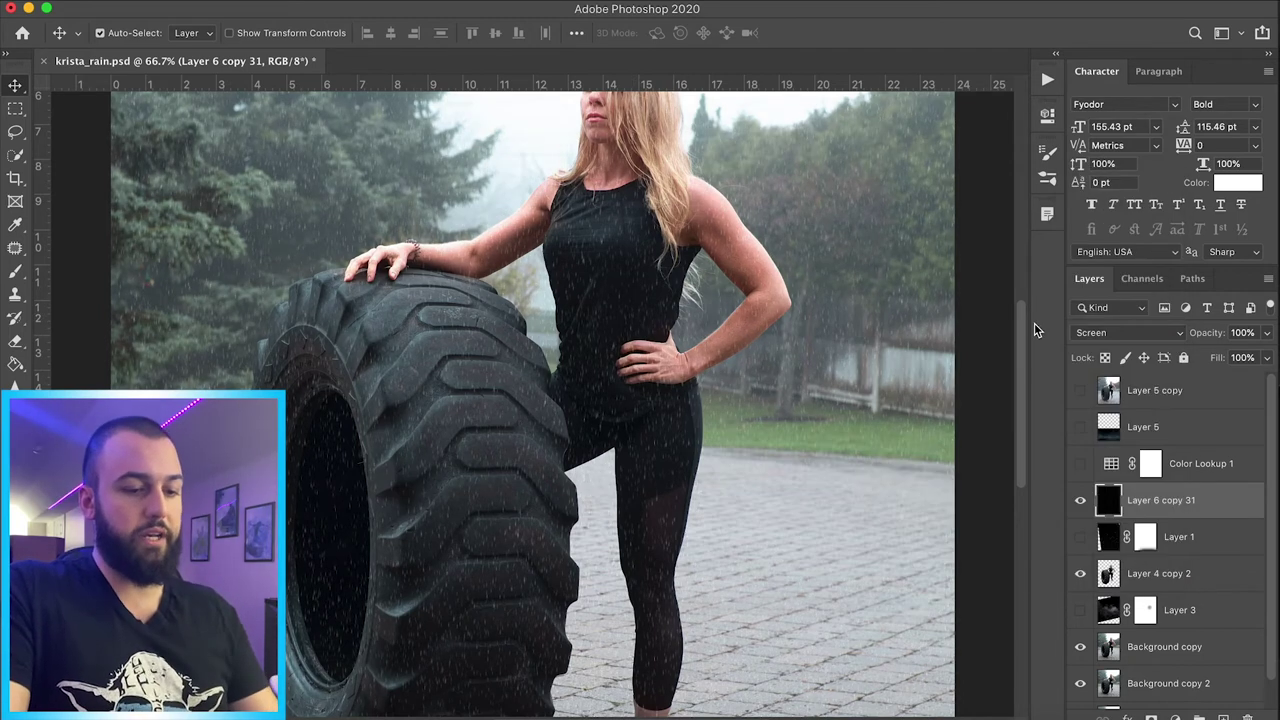
key("super+minus")
key("super+minus")
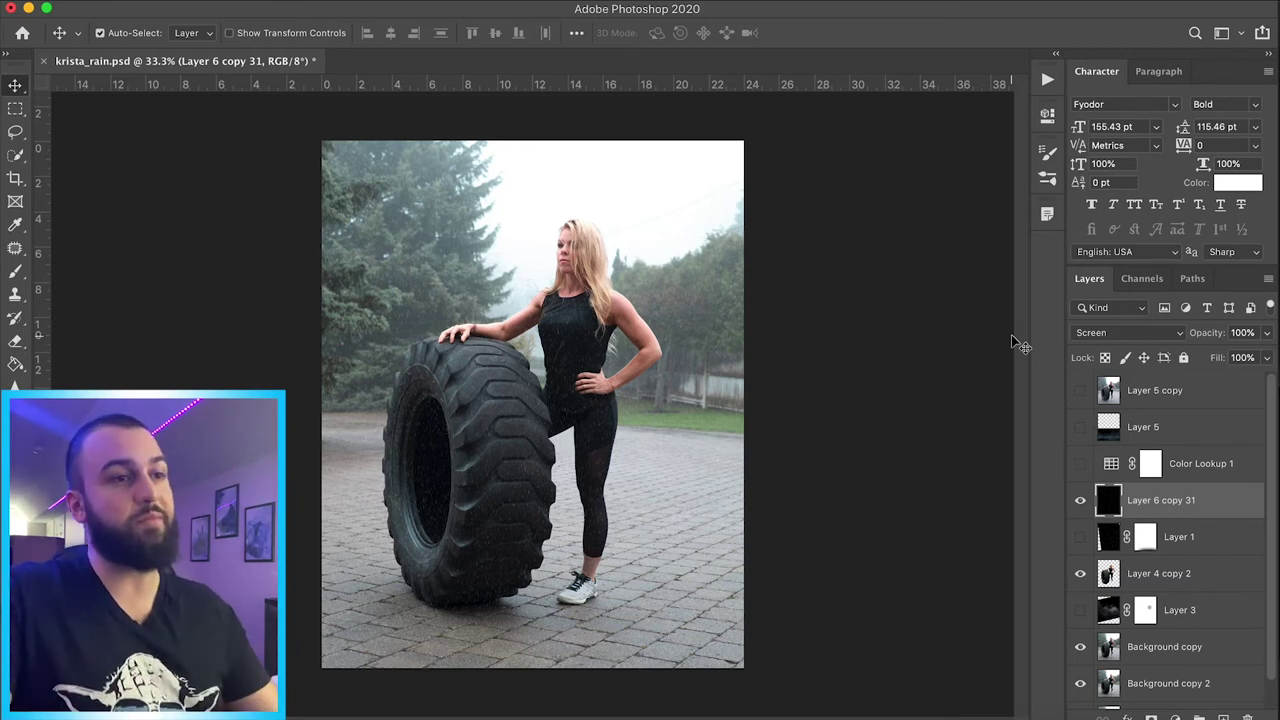
Show Layer 1 and set it to Screen blending at 49% opacity
left_click(1080, 537)
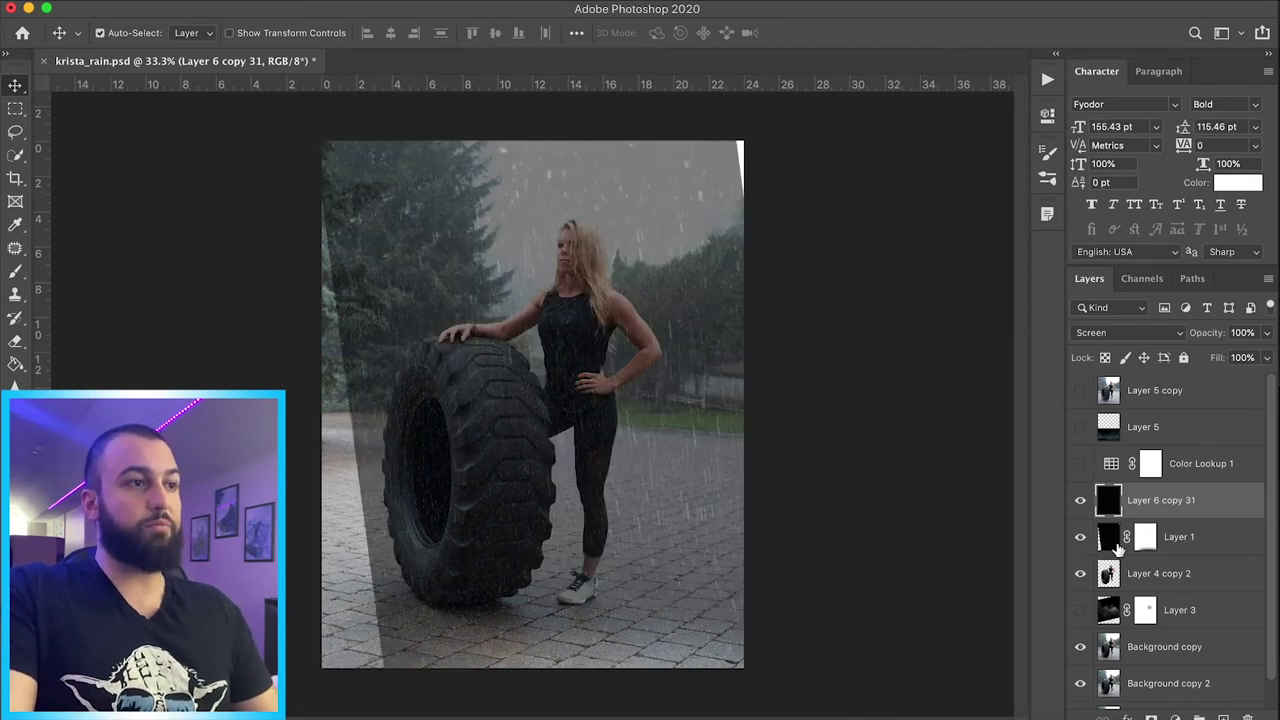
left_click(1110, 537)
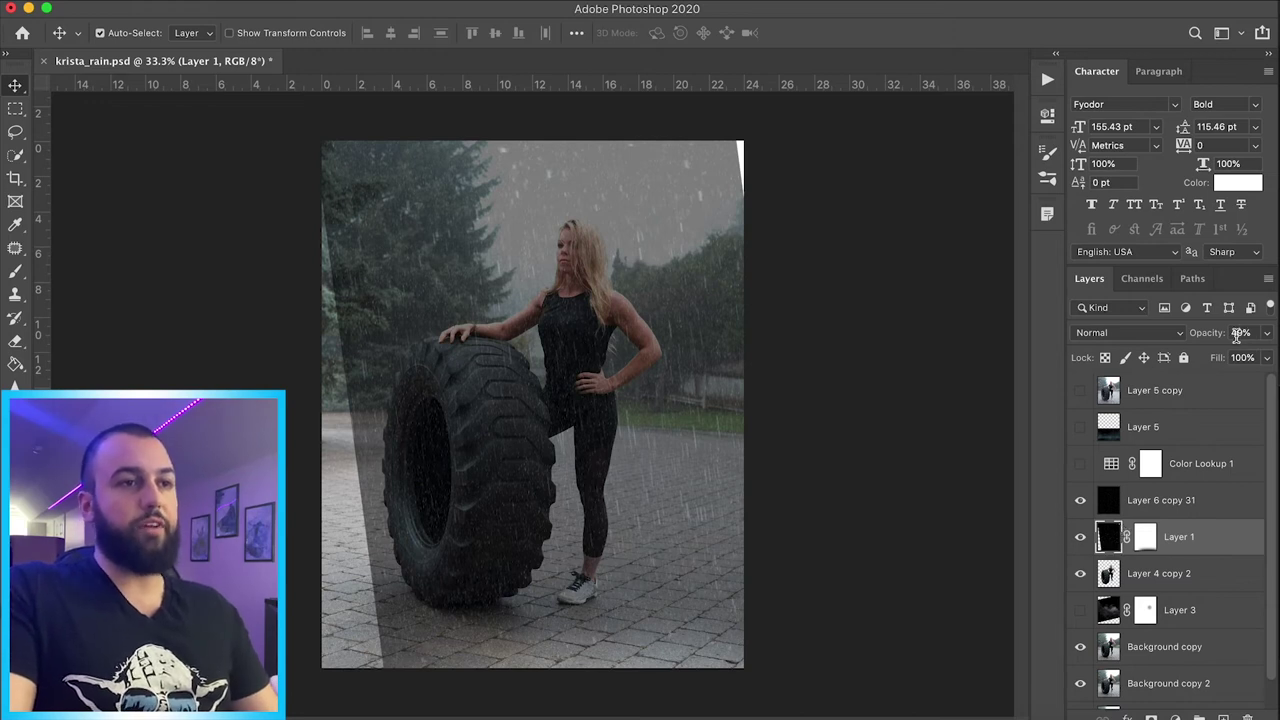
left_click_drag(1242, 338, 1277, 340)
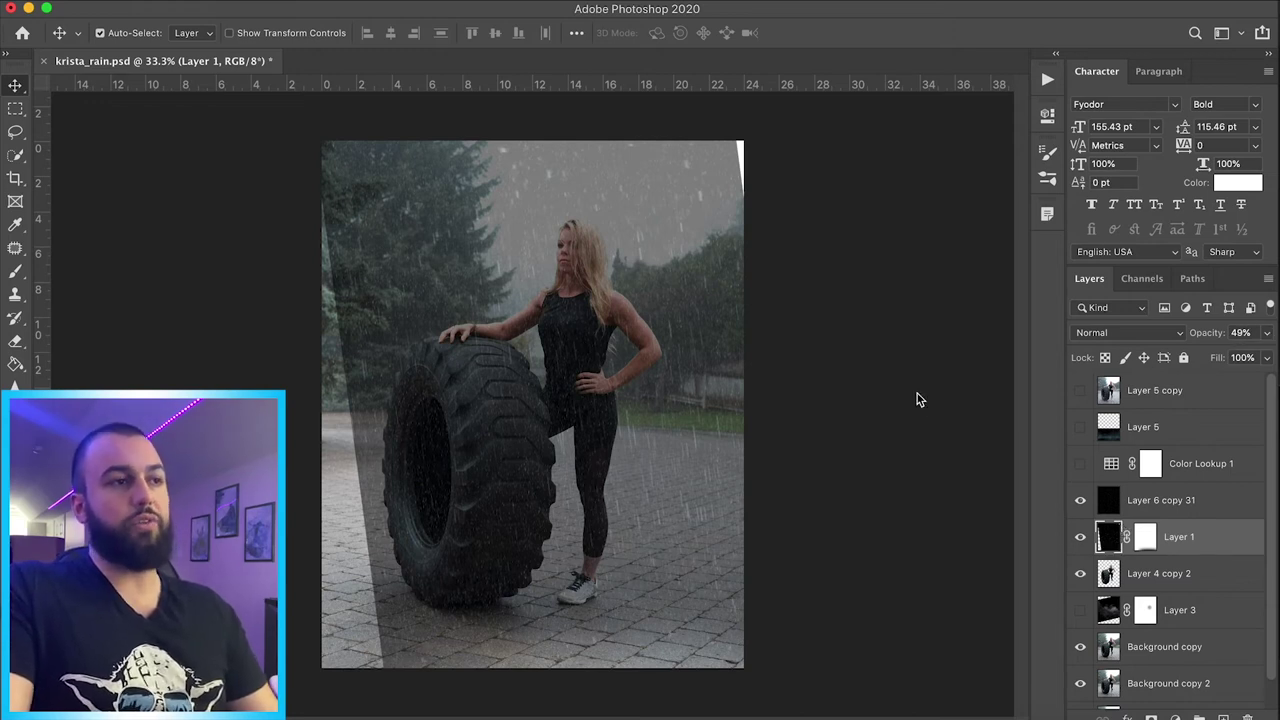
left_click(1125, 333)
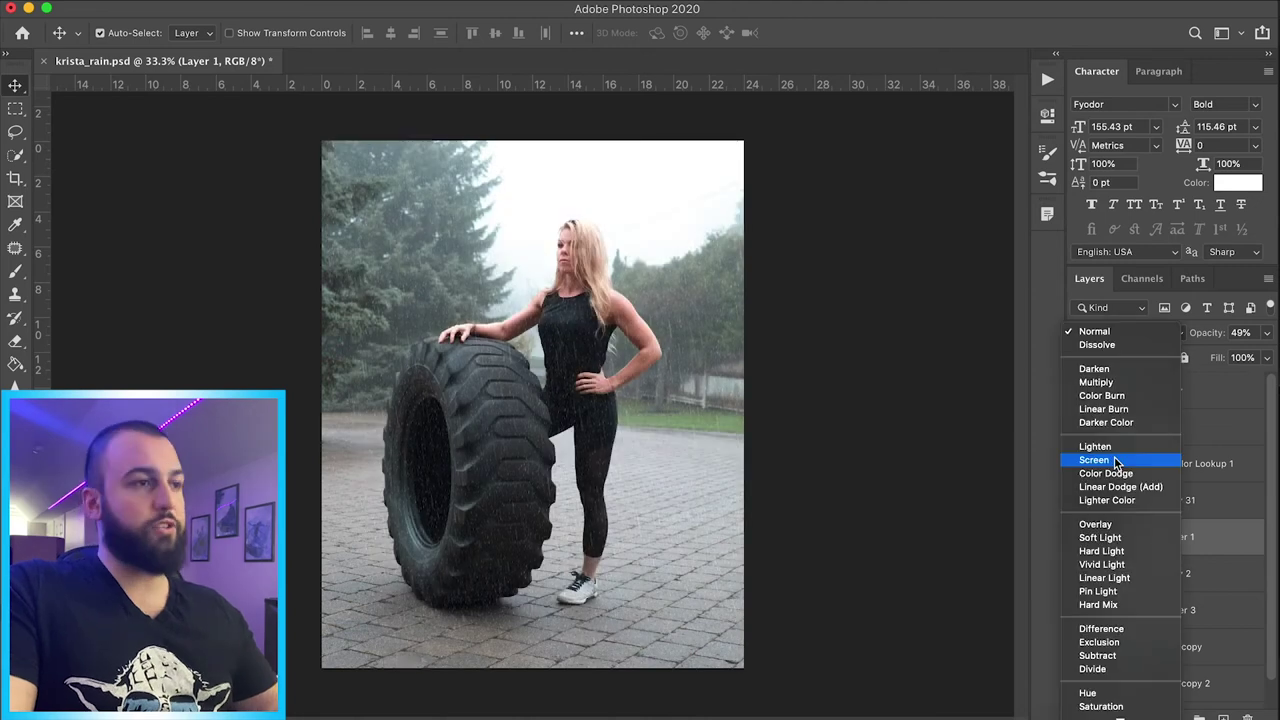
left_click(1117, 461)
left_click(1267, 332)
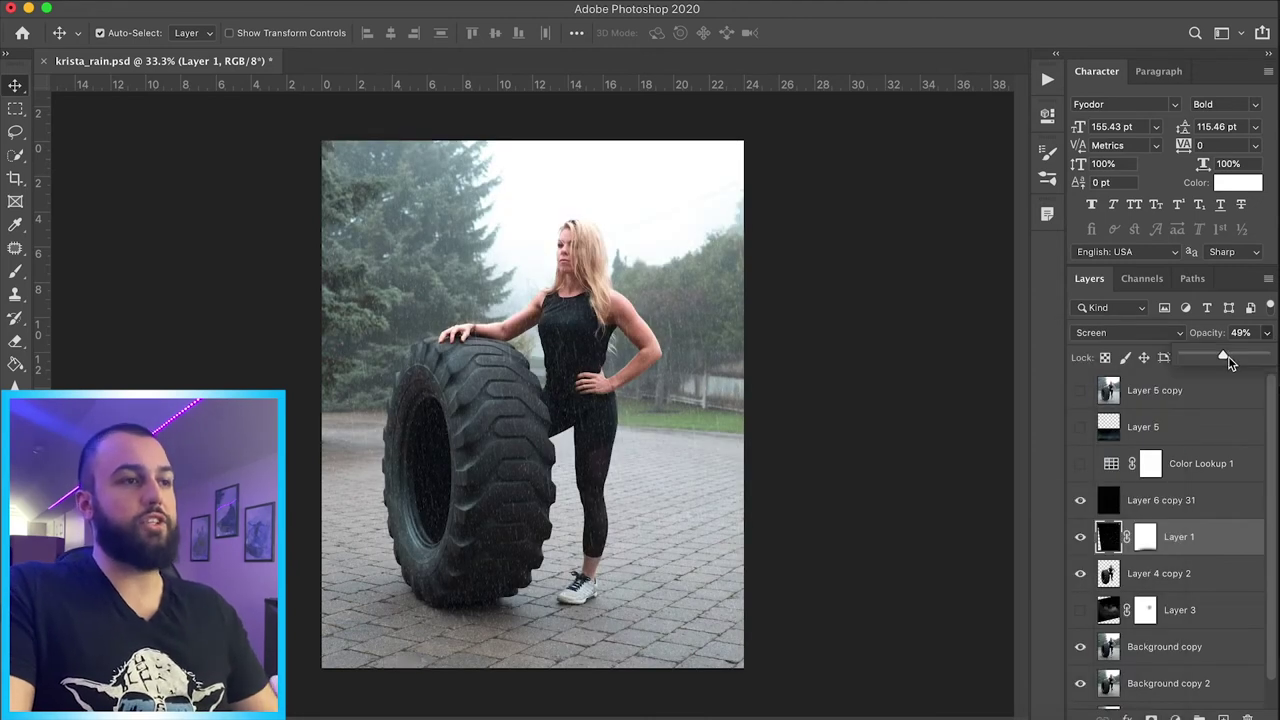
left_click_drag(1230, 363, 1279, 358)
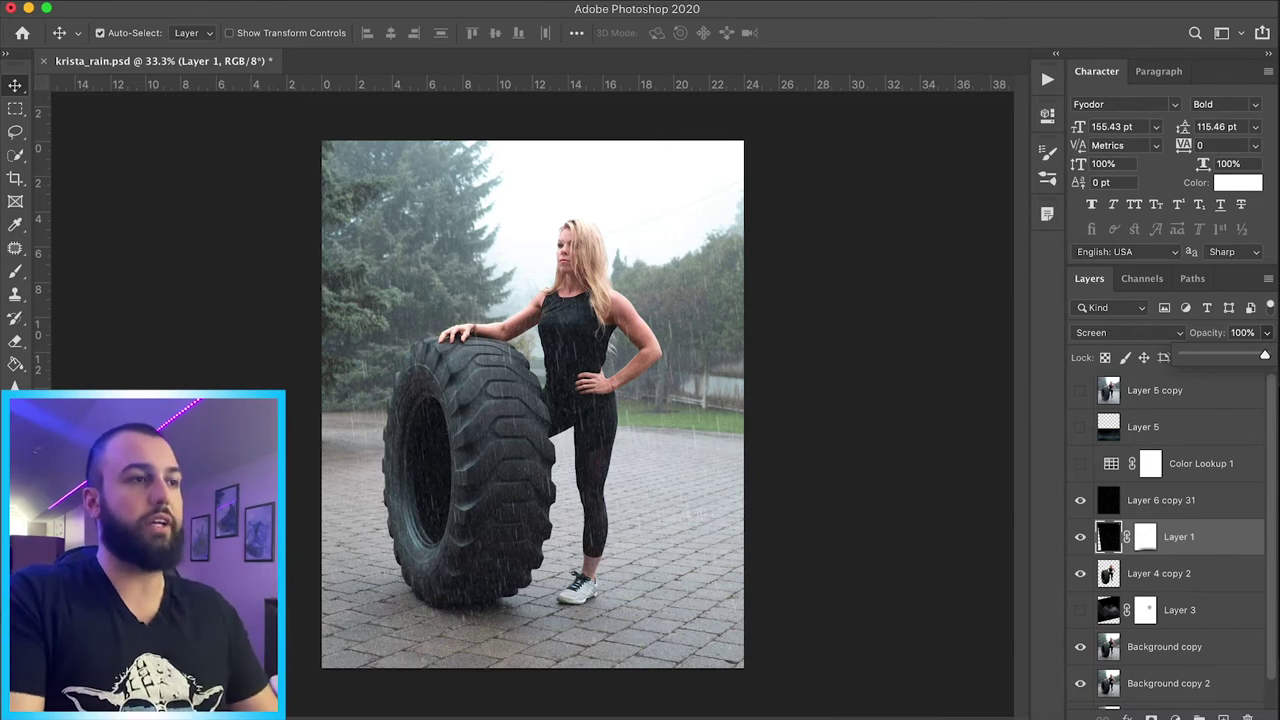
key("Escape")
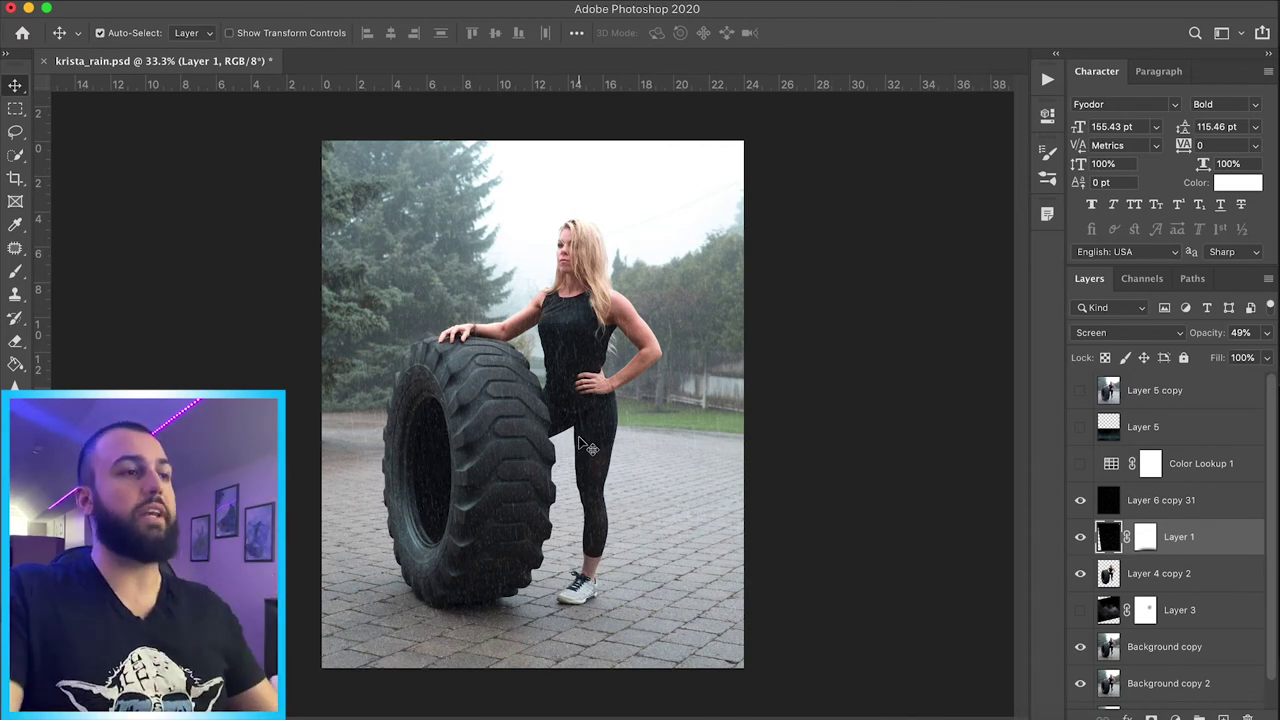
left_click(1258, 609)
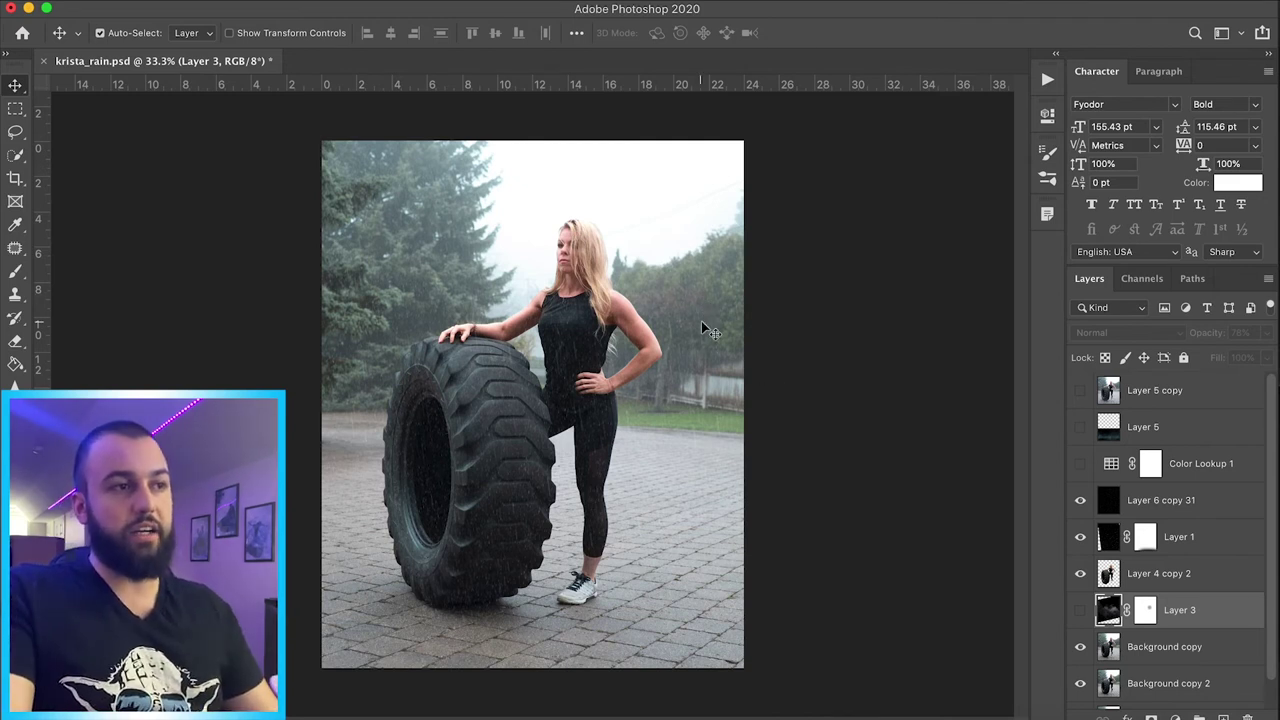
Inspect the rain up close, then show Layer 3 at 100% opacity
key("super+equal")
scroll(700, 330, "right", 2)
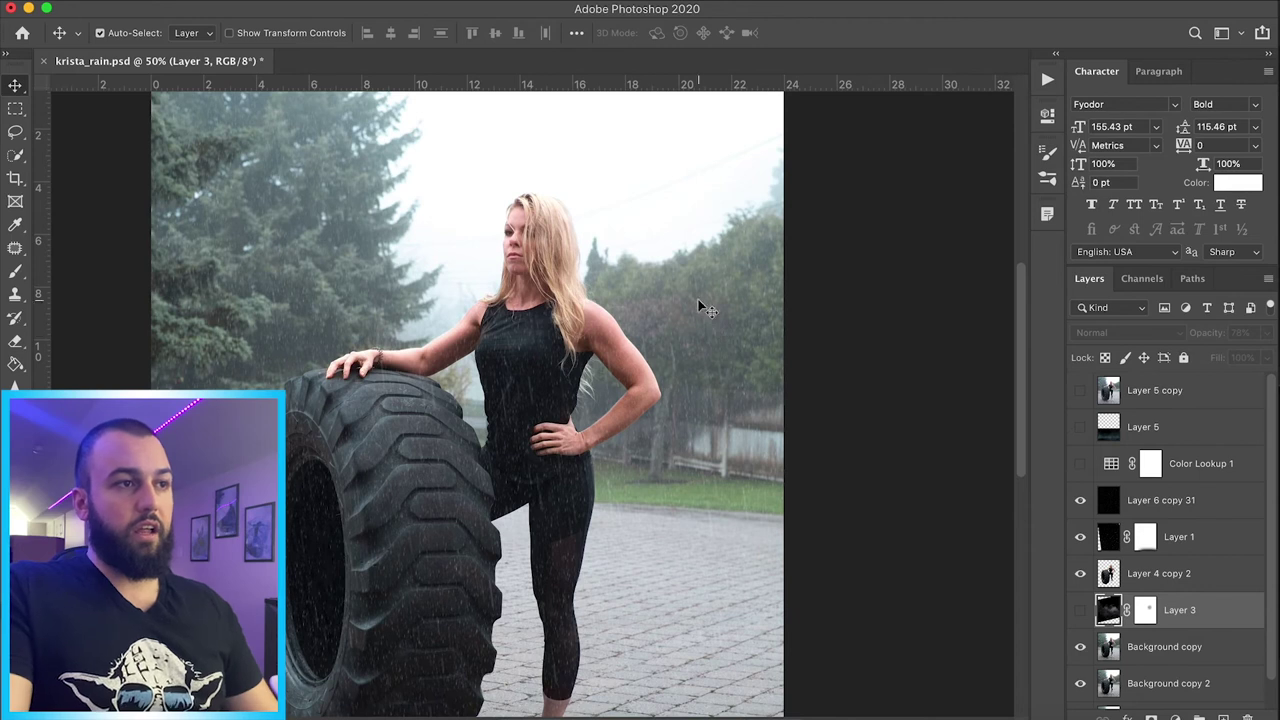
key("super+minus")
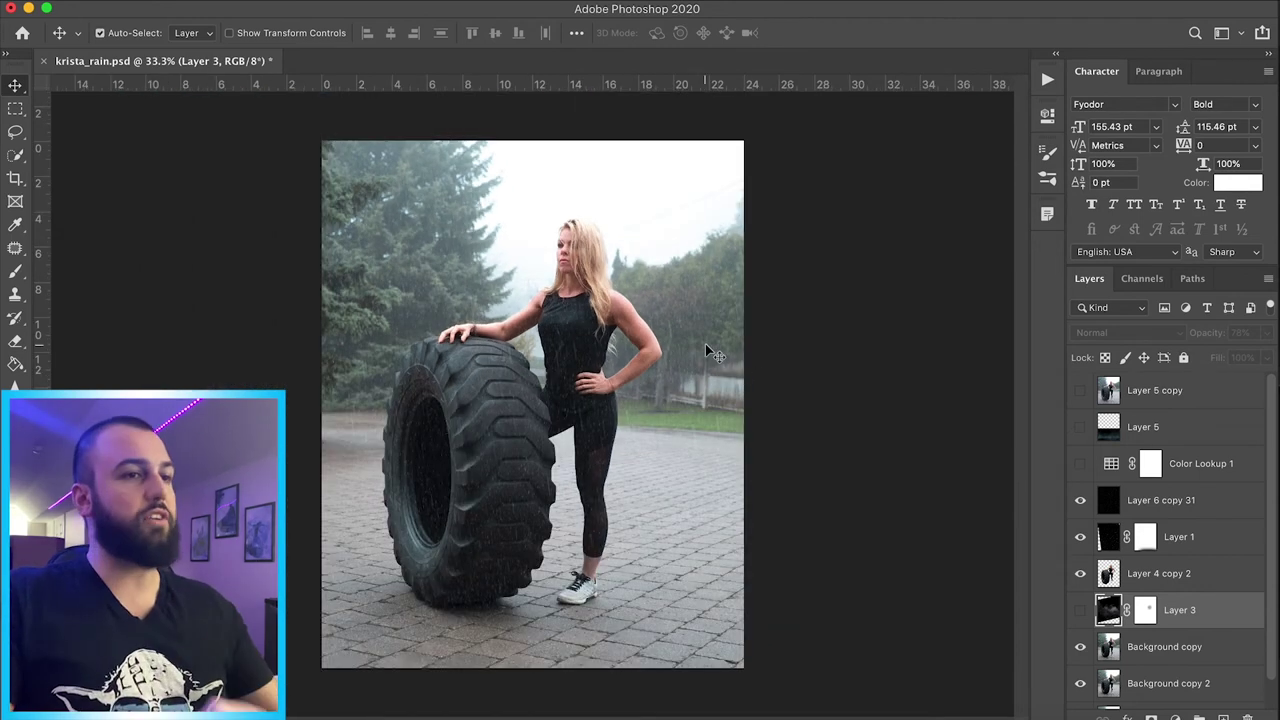
left_click(1080, 611)
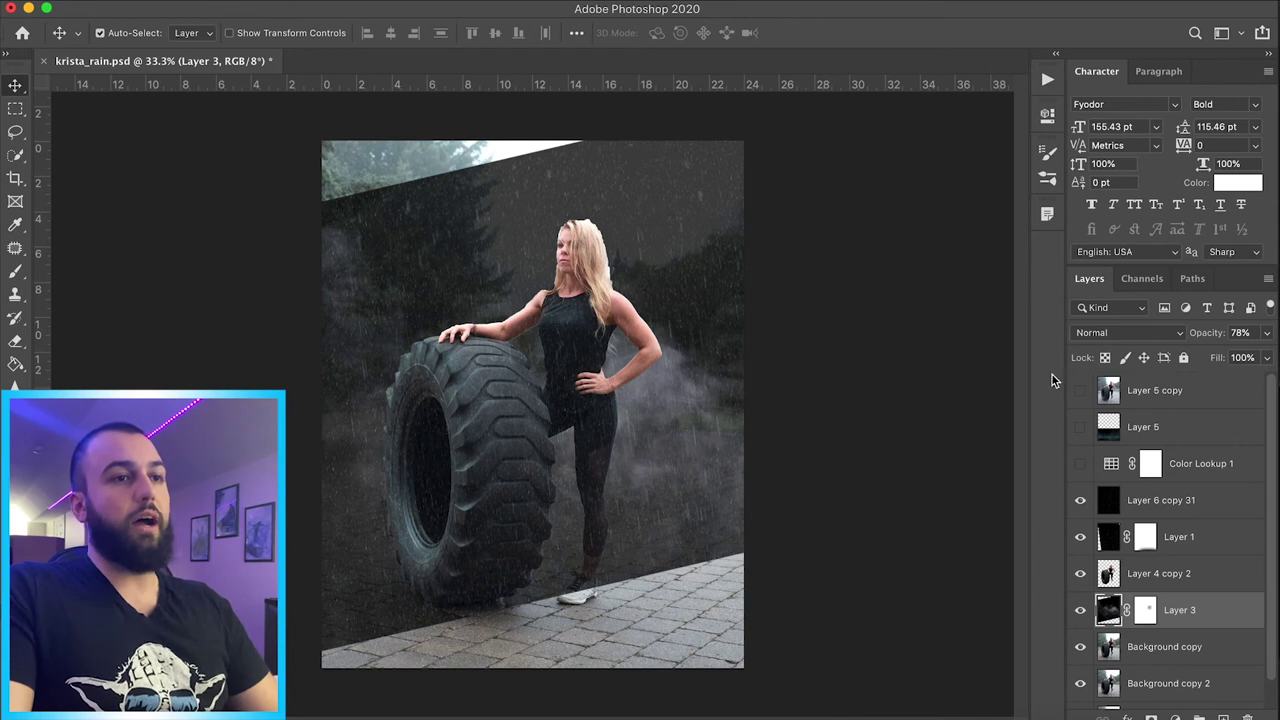
left_click(1265, 338)
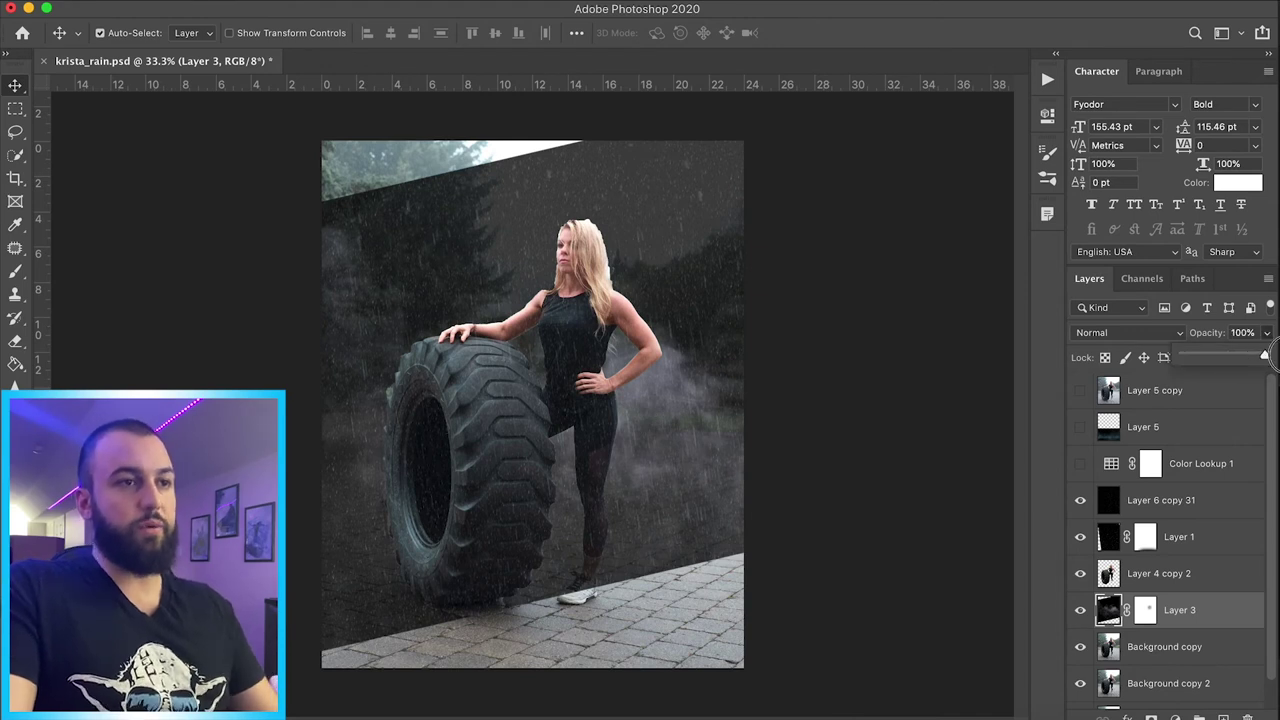
left_click_drag(1246, 355, 1265, 355)
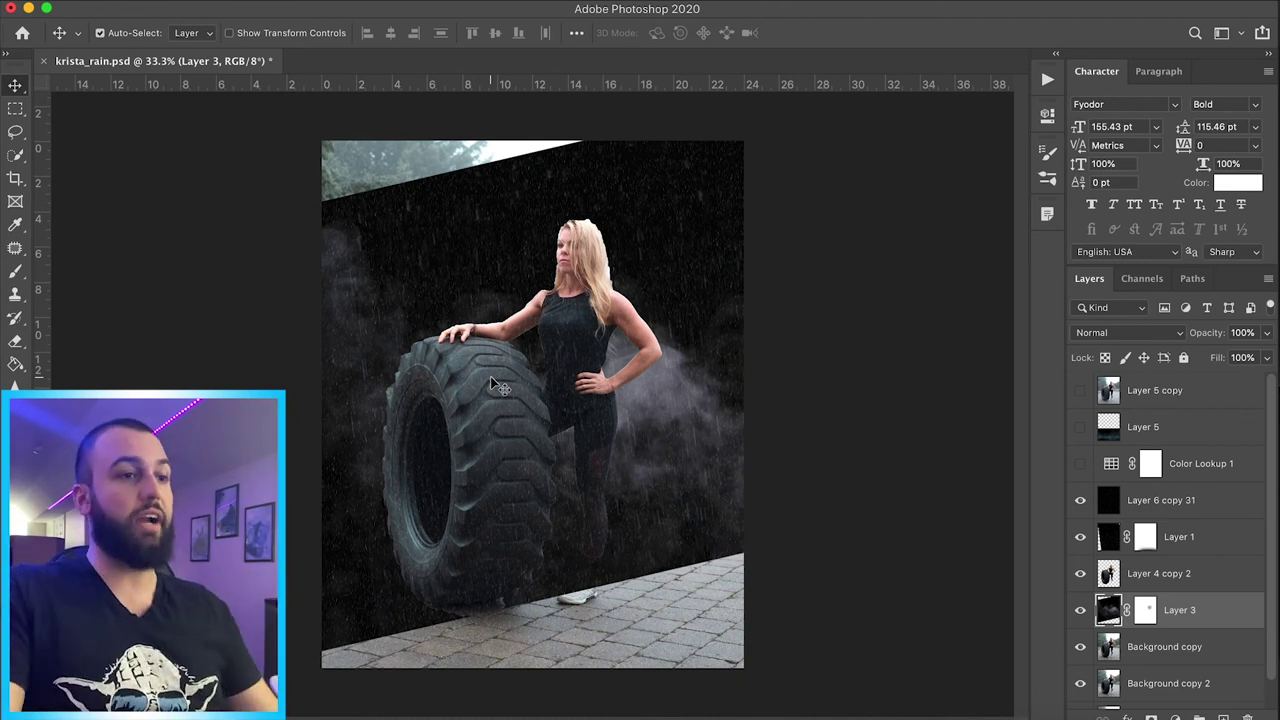
Set Layer 3 to Screen blending at 77% opacity
left_click(1110, 333)
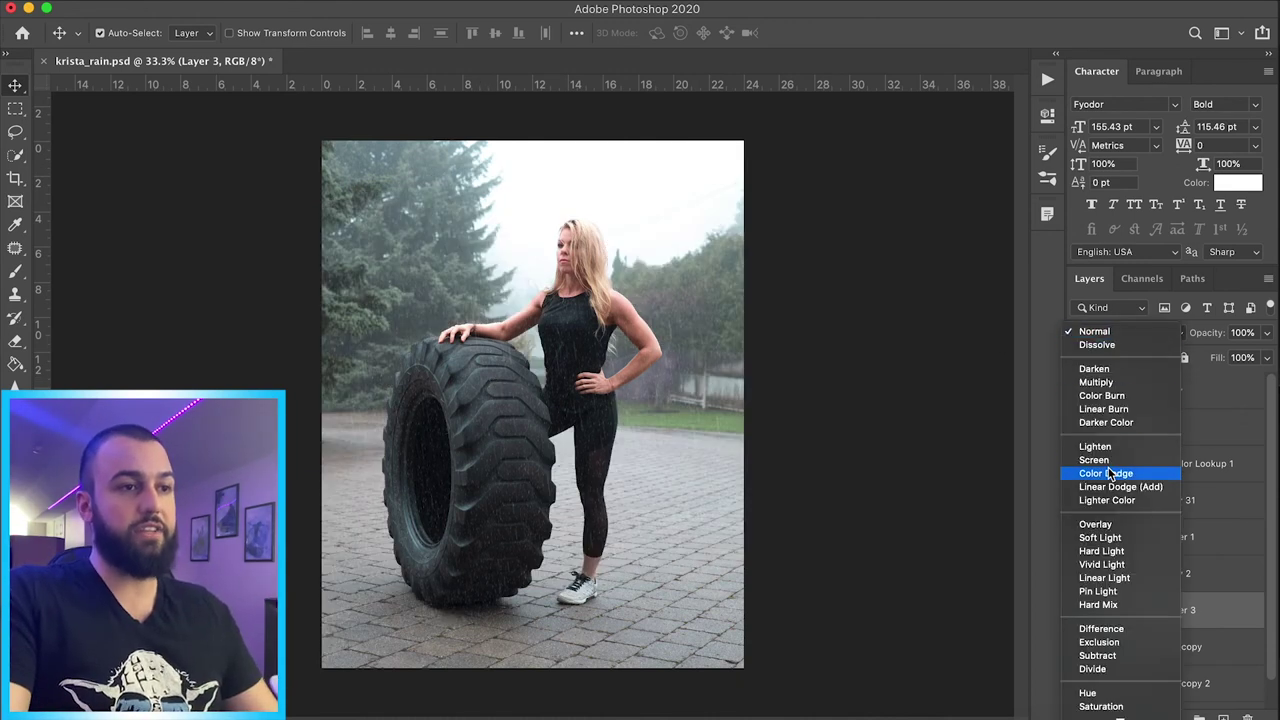
left_click(1110, 461)
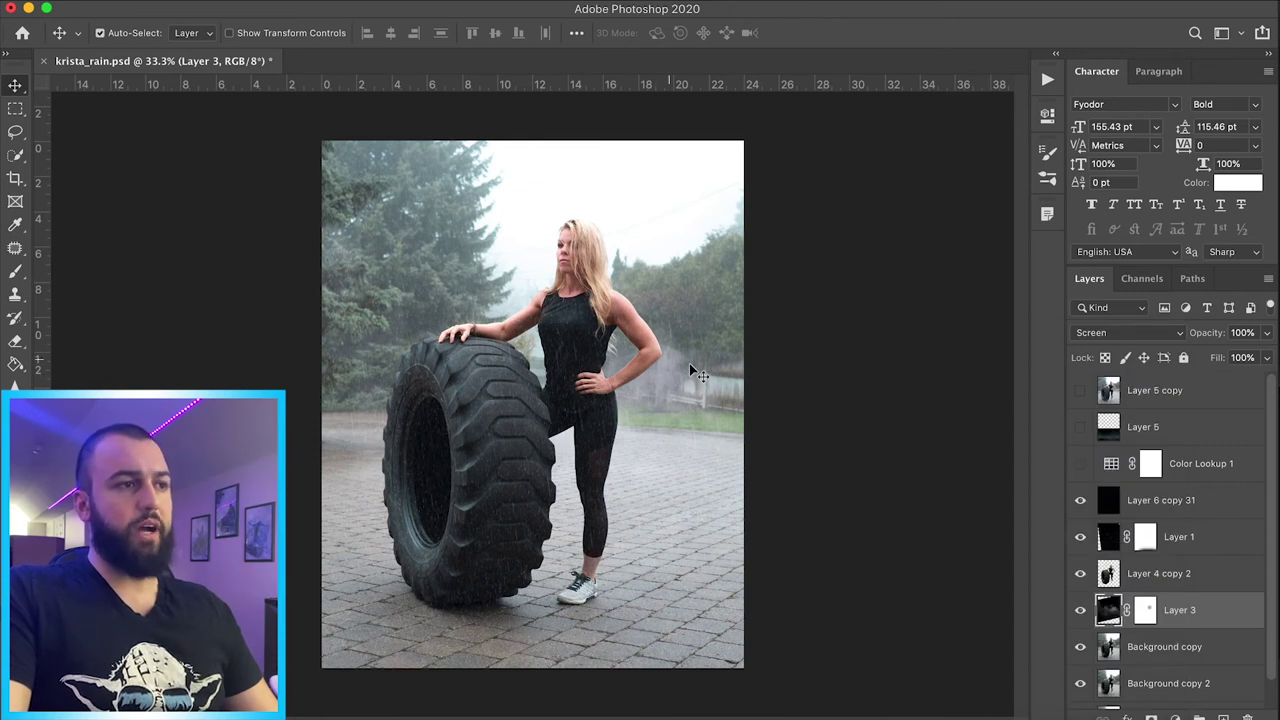
left_click(1267, 333)
left_click_drag(1262, 357, 1248, 358)
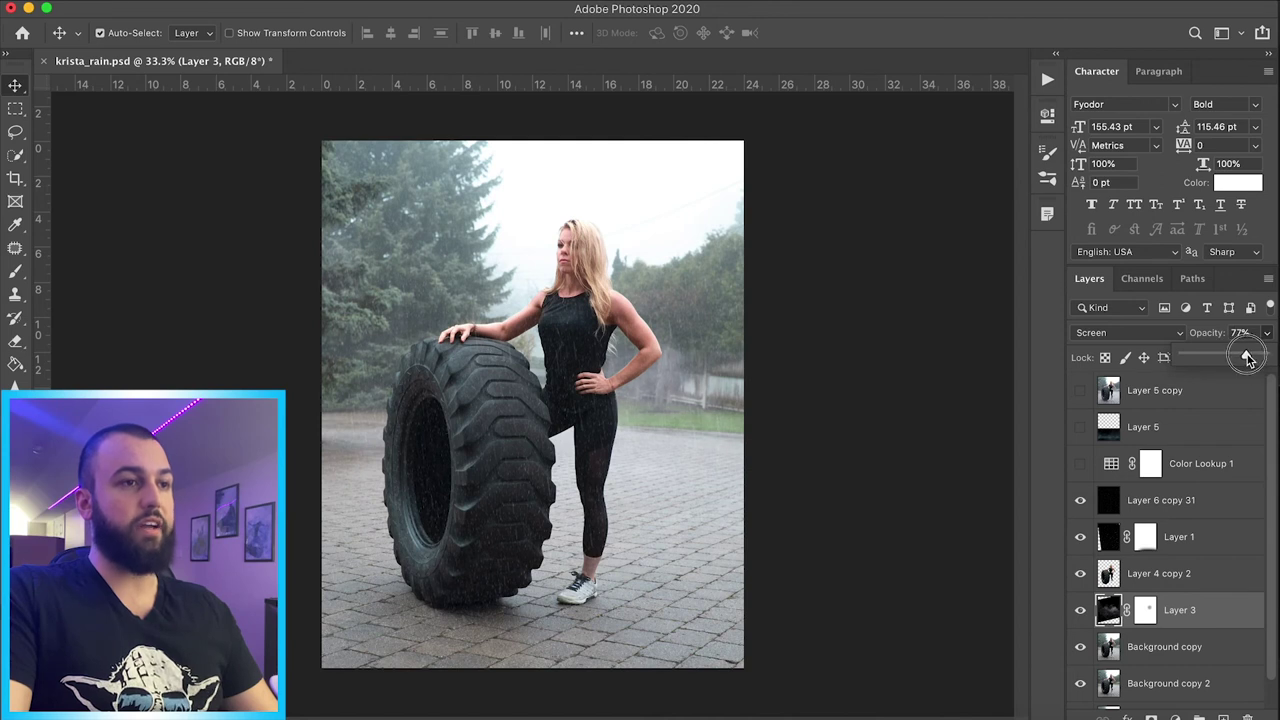
left_click(1276, 450)
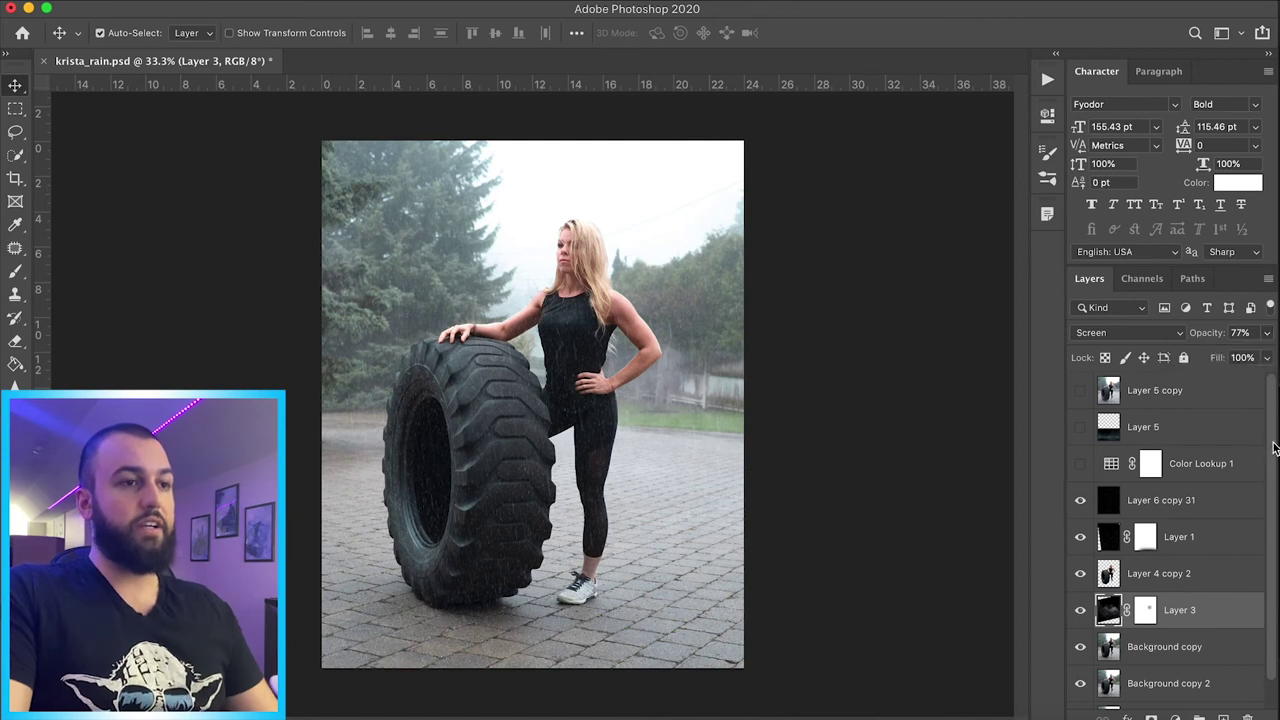
Toggle Layer 3 on and off to compare the fog, leaving it visible
left_click(1082, 612)
left_click(1083, 613)
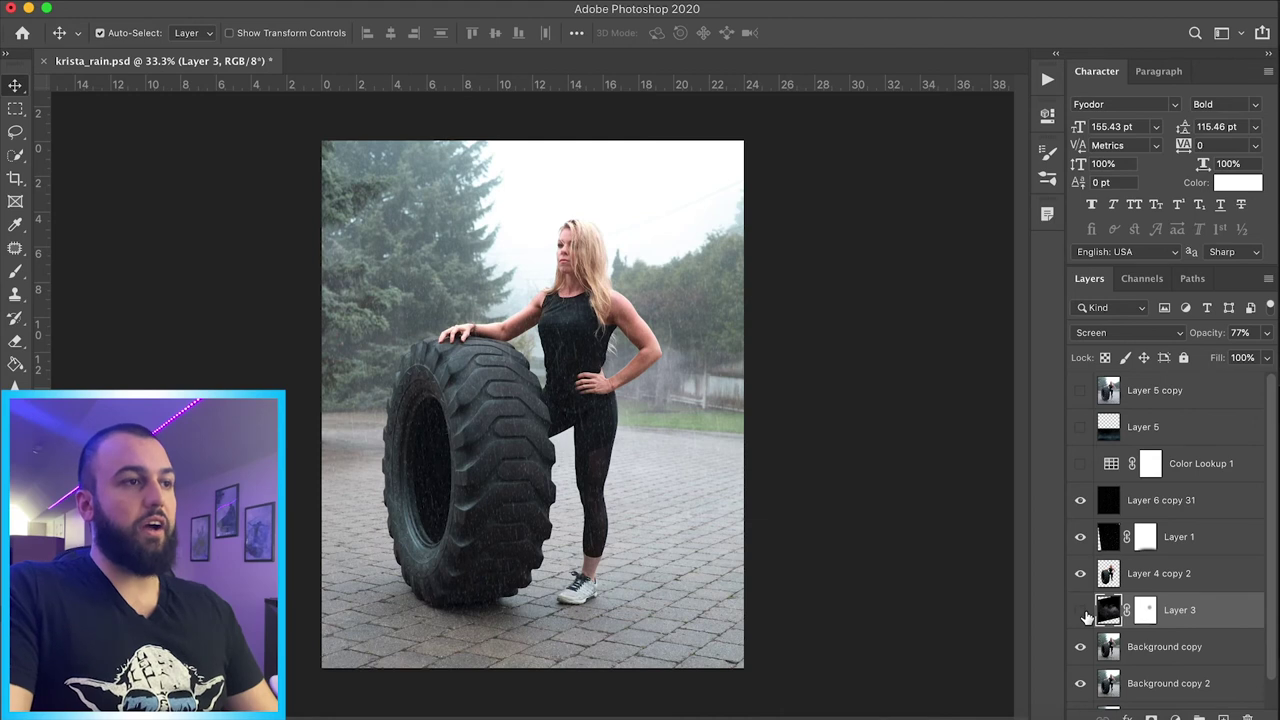
left_click(1081, 612)
left_click(1082, 612)
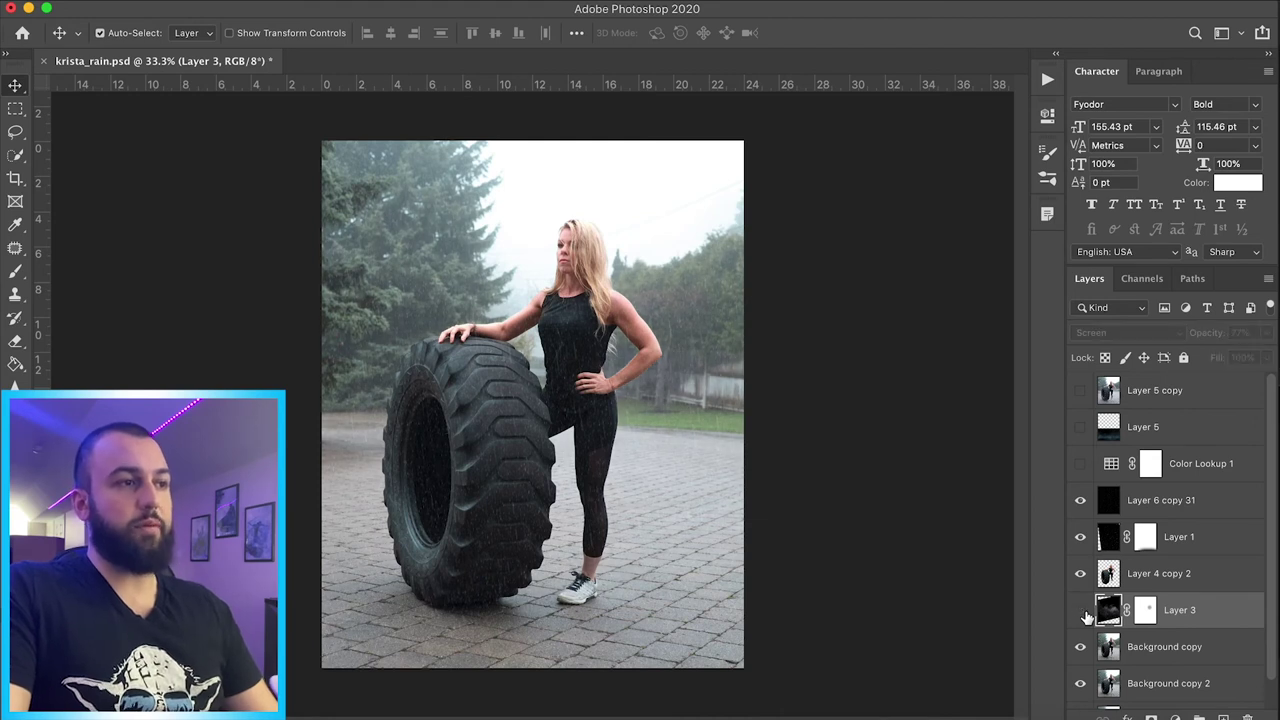
left_click(1082, 612)
left_click(1081, 612)
left_click(1081, 612)
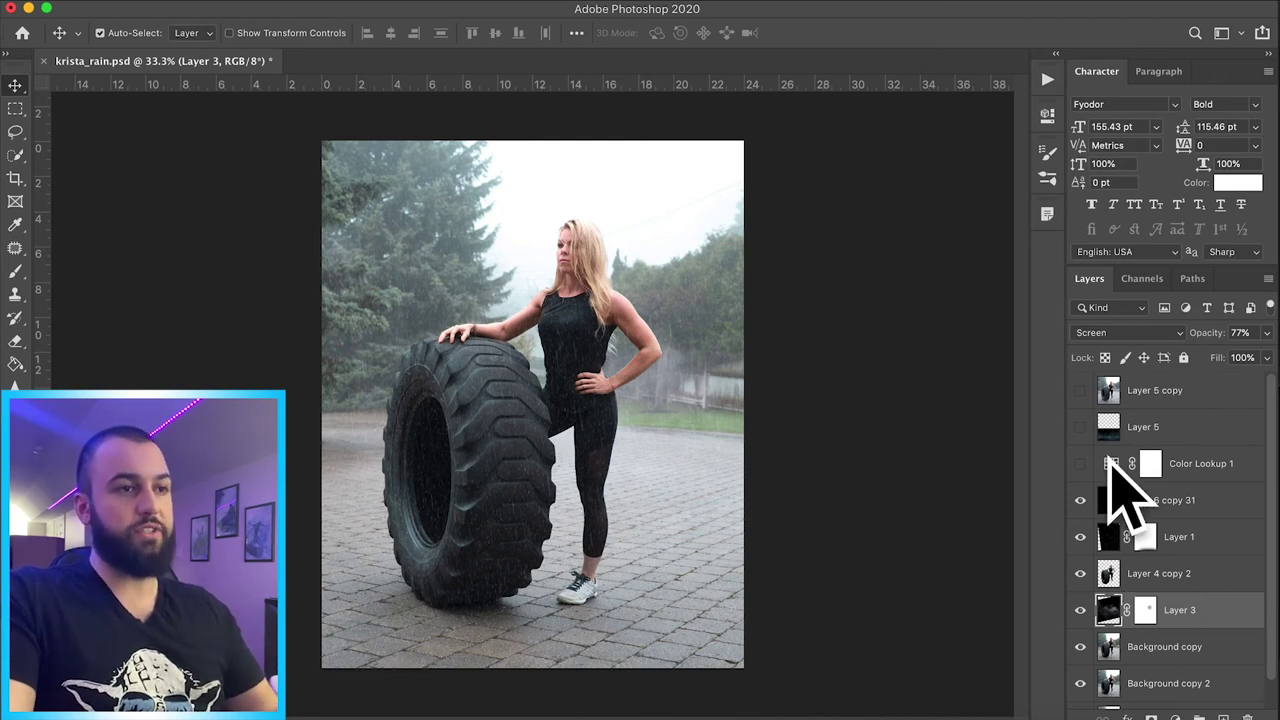
Select and show Layer 5 and blend it with Screen
left_click(1150, 430)
left_click(1080, 427)
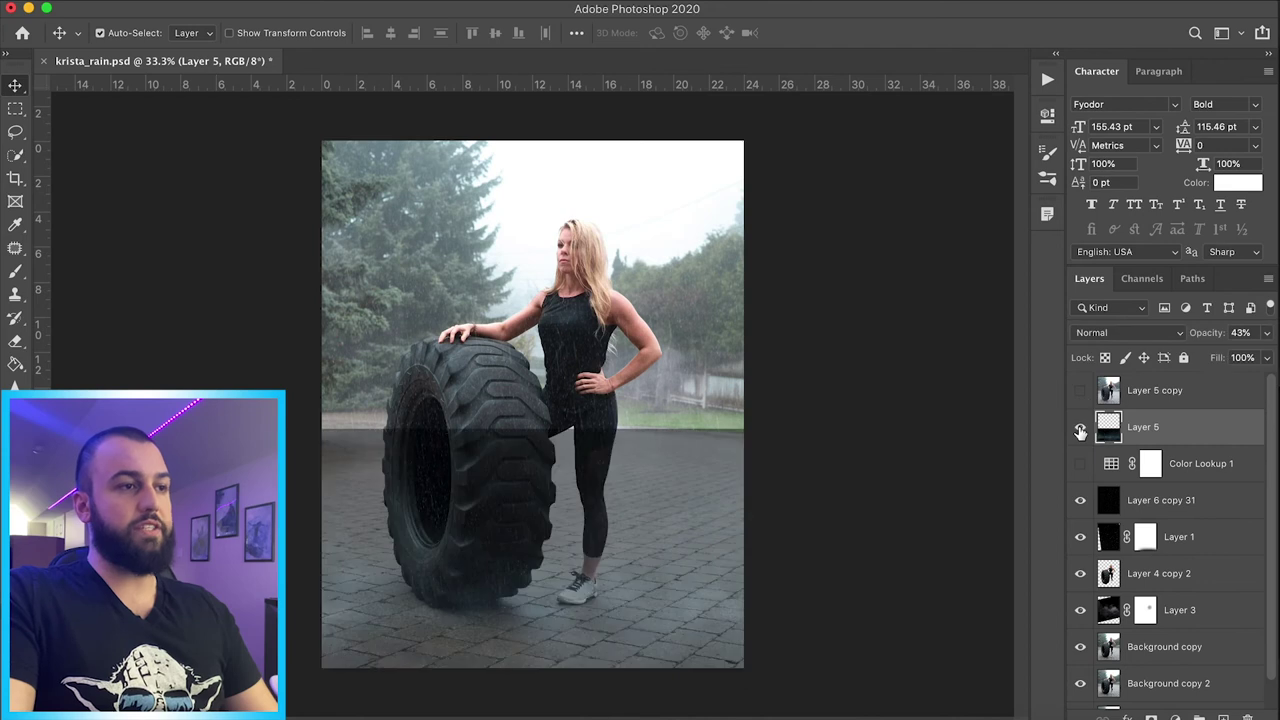
left_click(1266, 333)
left_click_drag(1220, 356, 1266, 356)
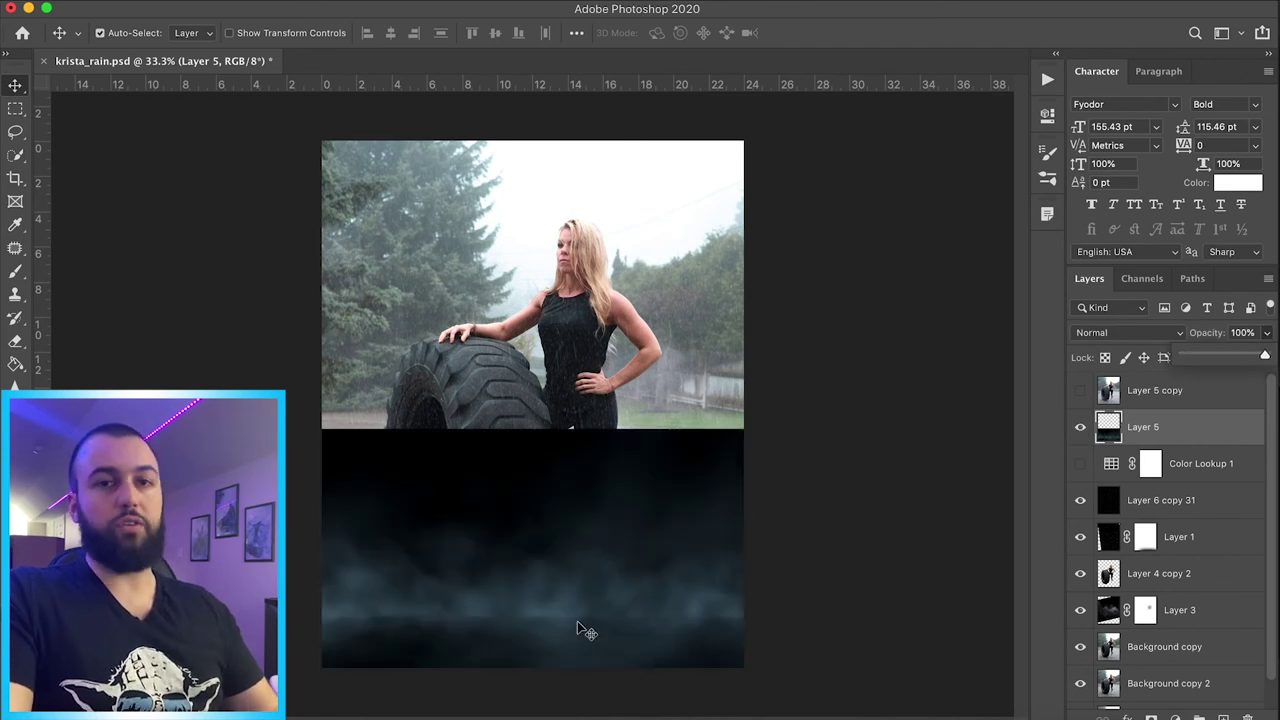
left_click(1110, 332)
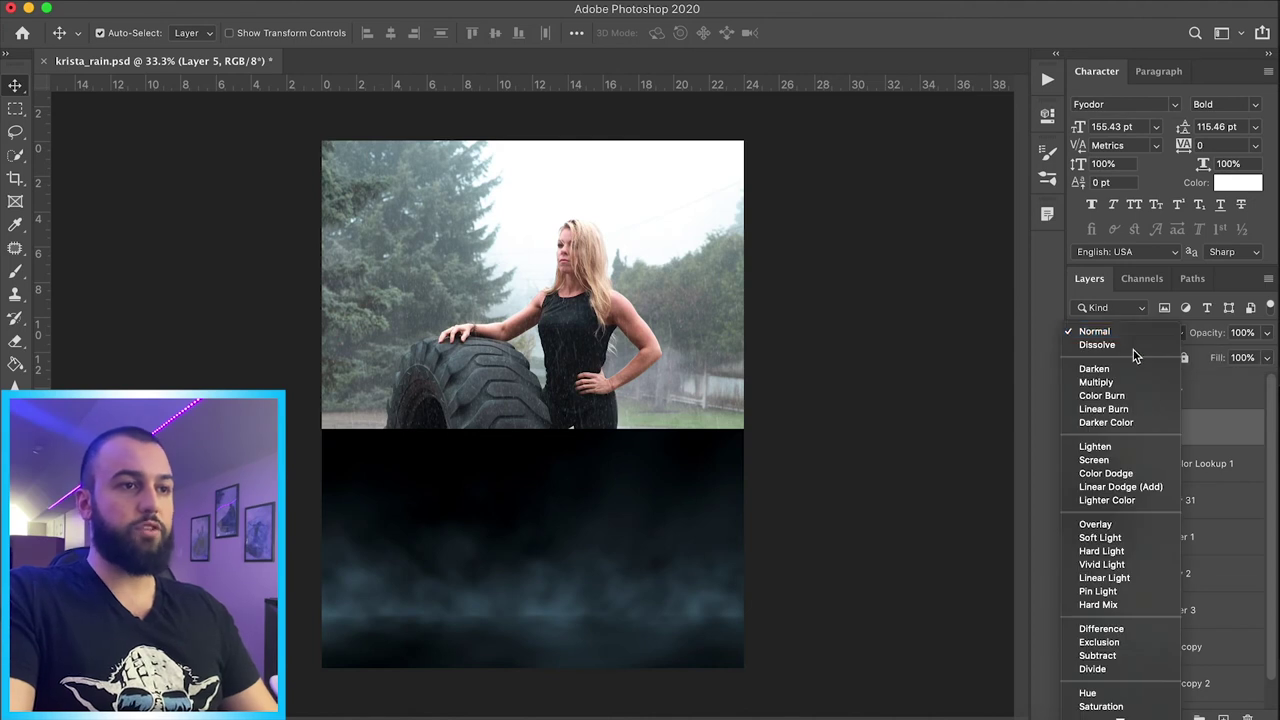
left_click(1110, 332)
left_click(1110, 332)
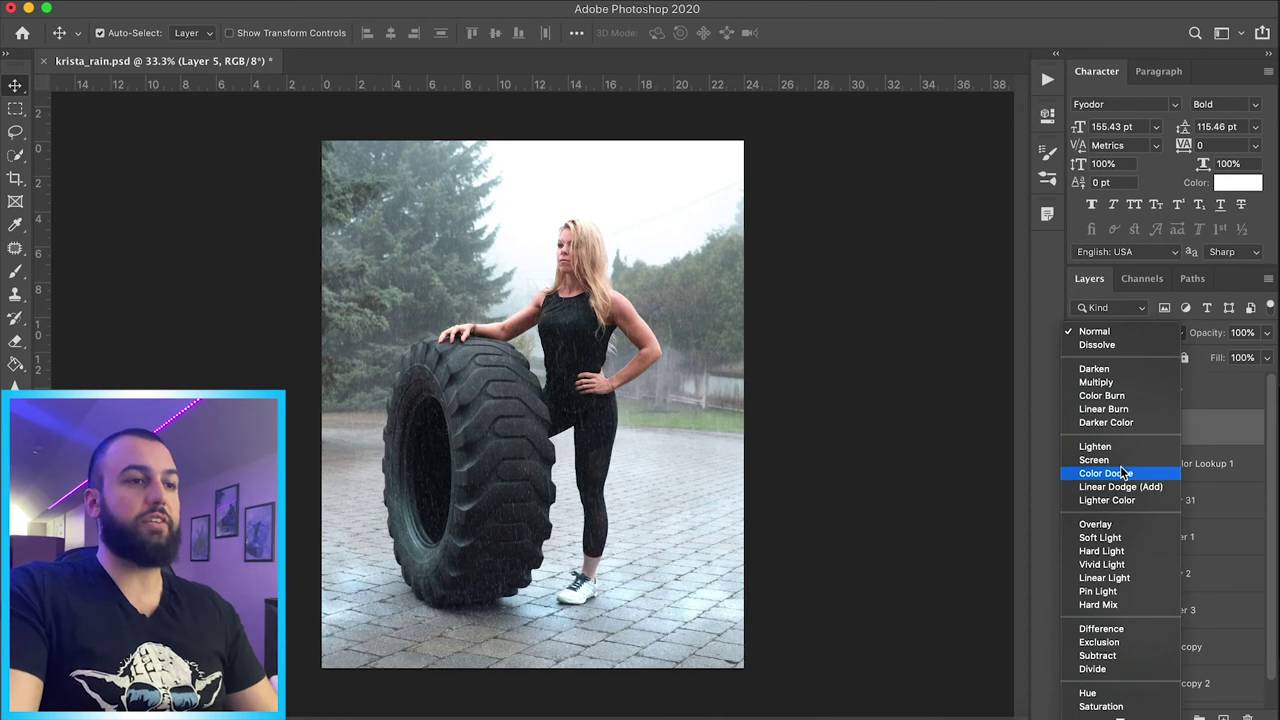
left_click(1122, 462)
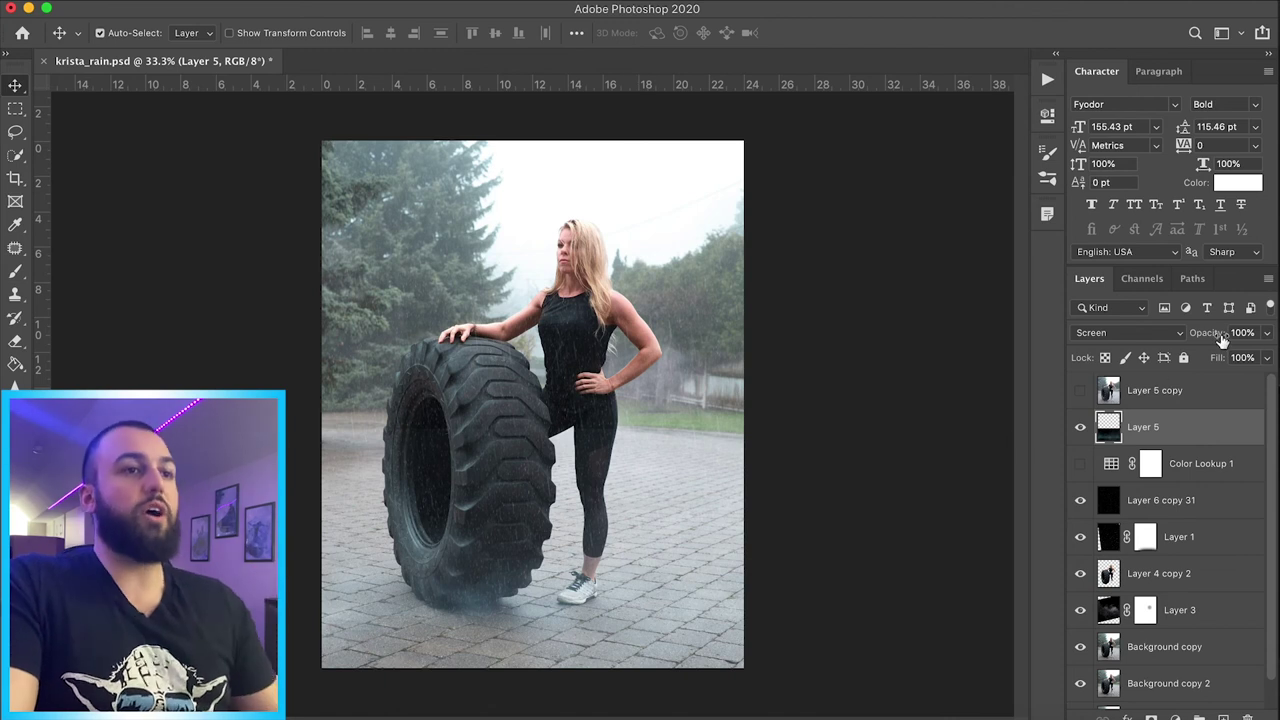
Lower Layer 5 to 43% opacity and toggle it to compare the mist
left_click(1266, 333)
left_click_drag(1214, 359, 1221, 357)
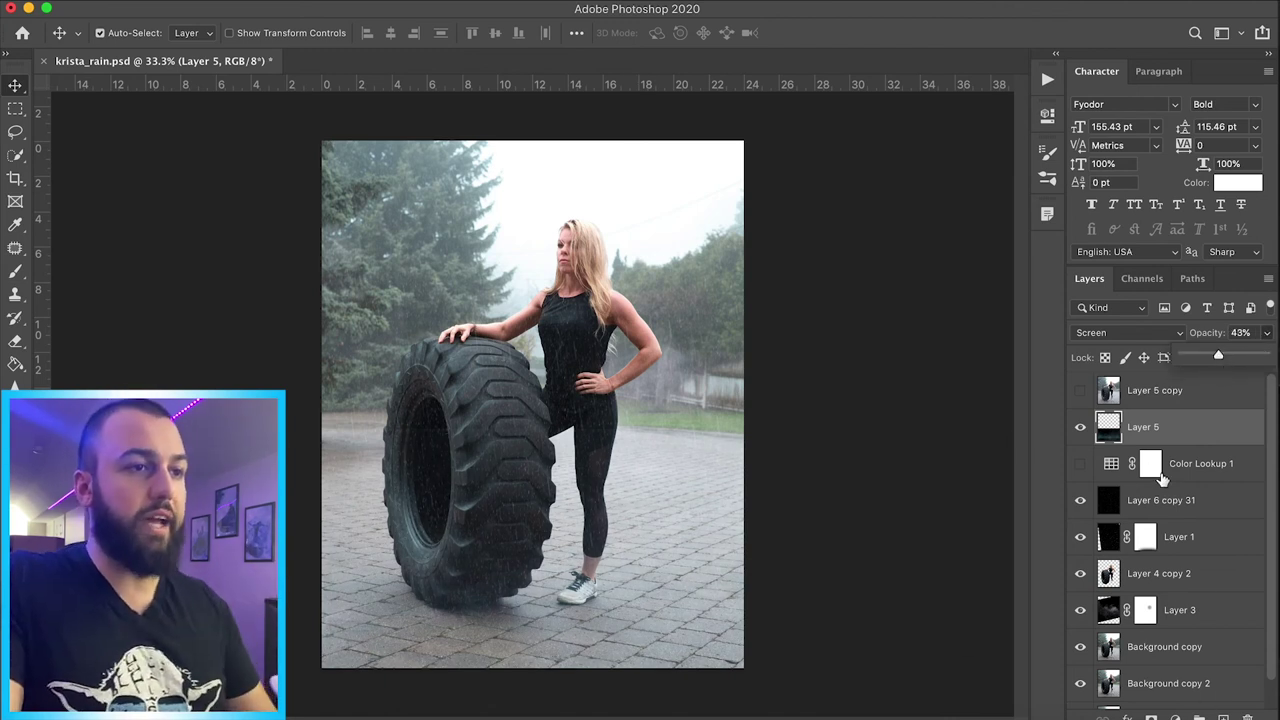
left_click(1081, 436)
left_click(1081, 432)
left_click(1081, 432)
left_click(1081, 432)
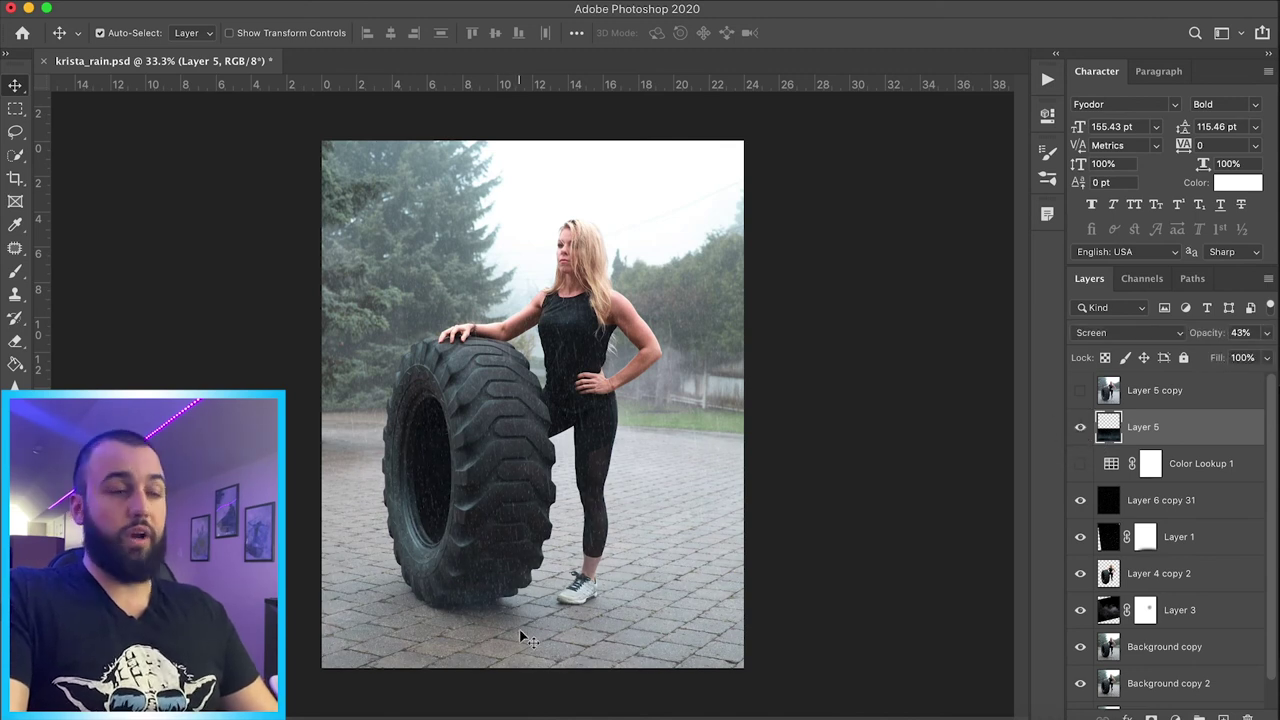
left_click(1150, 465)
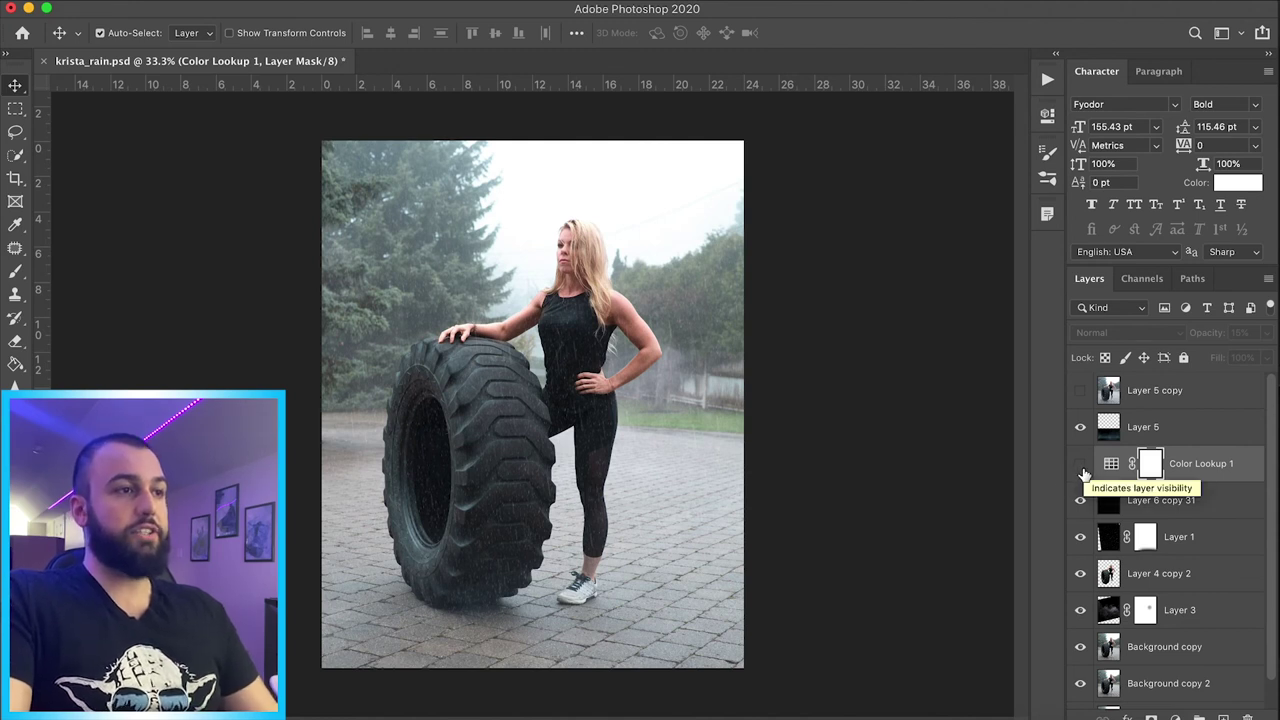
Move the Color Lookup 1 grade above Layer 5 and turn it on
left_click(1083, 467)
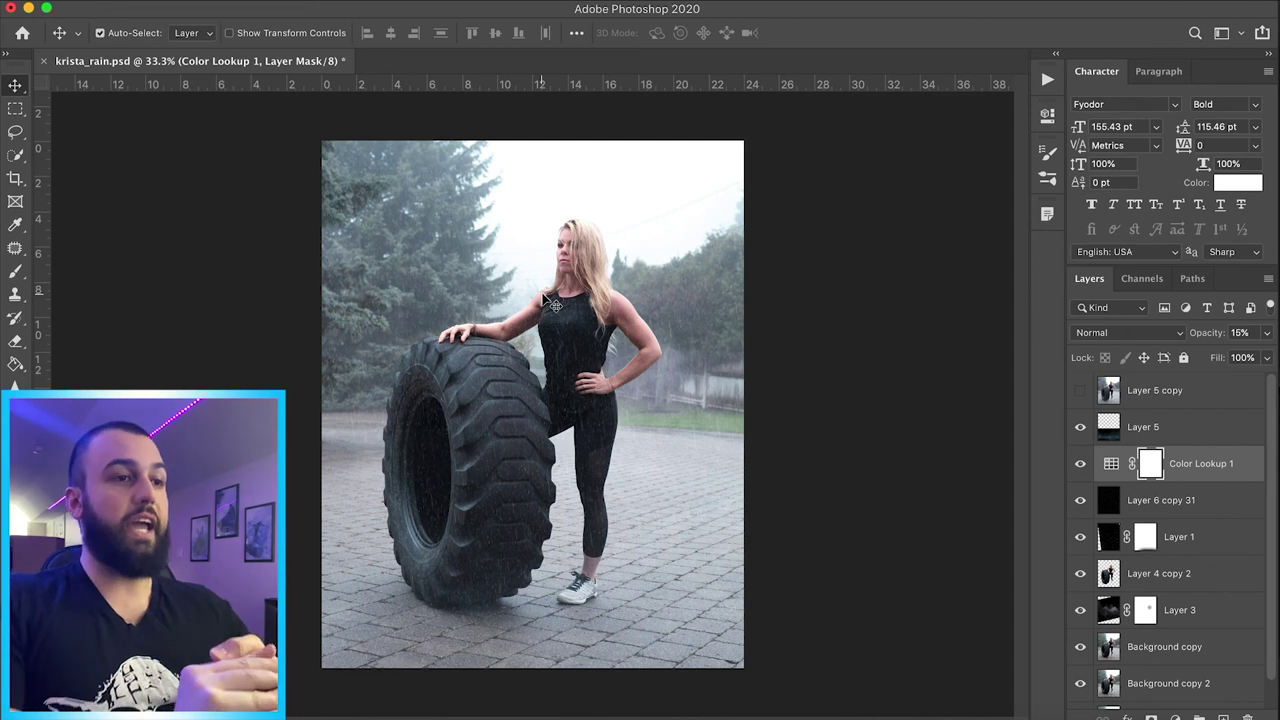
left_click(1080, 466)
left_click_drag(1108, 466, 1108, 428)
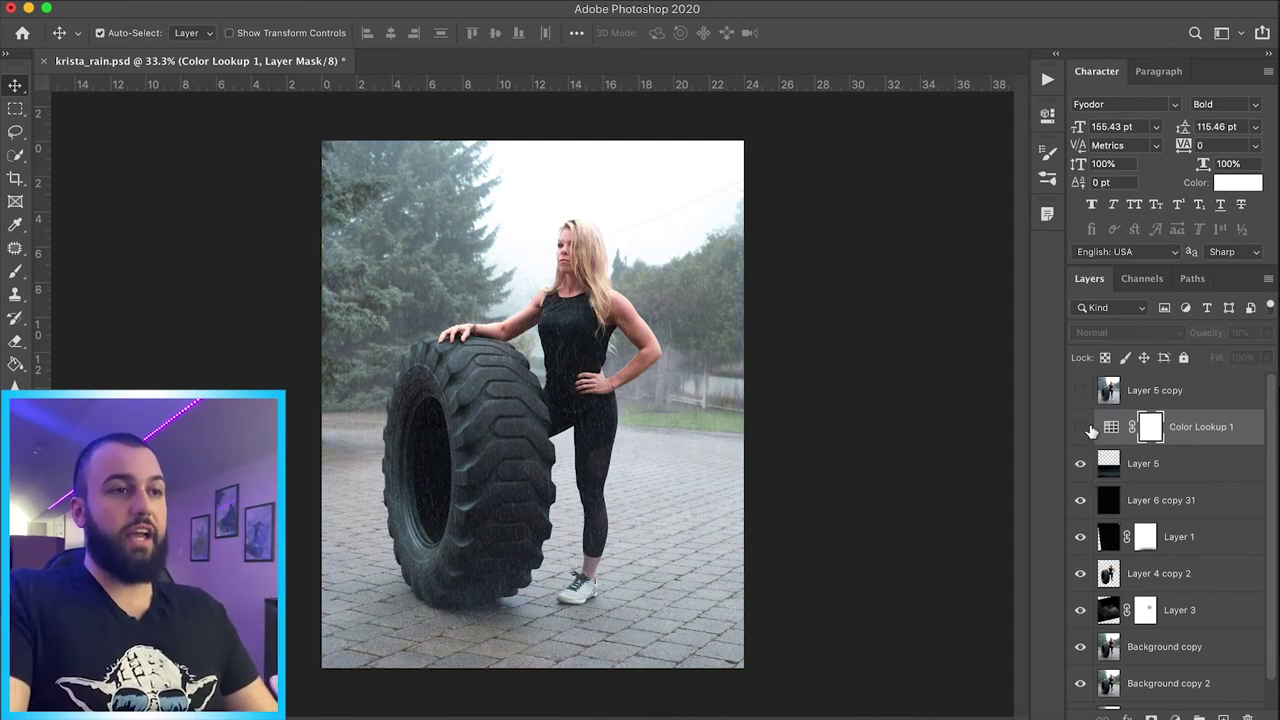
left_click(1080, 428)
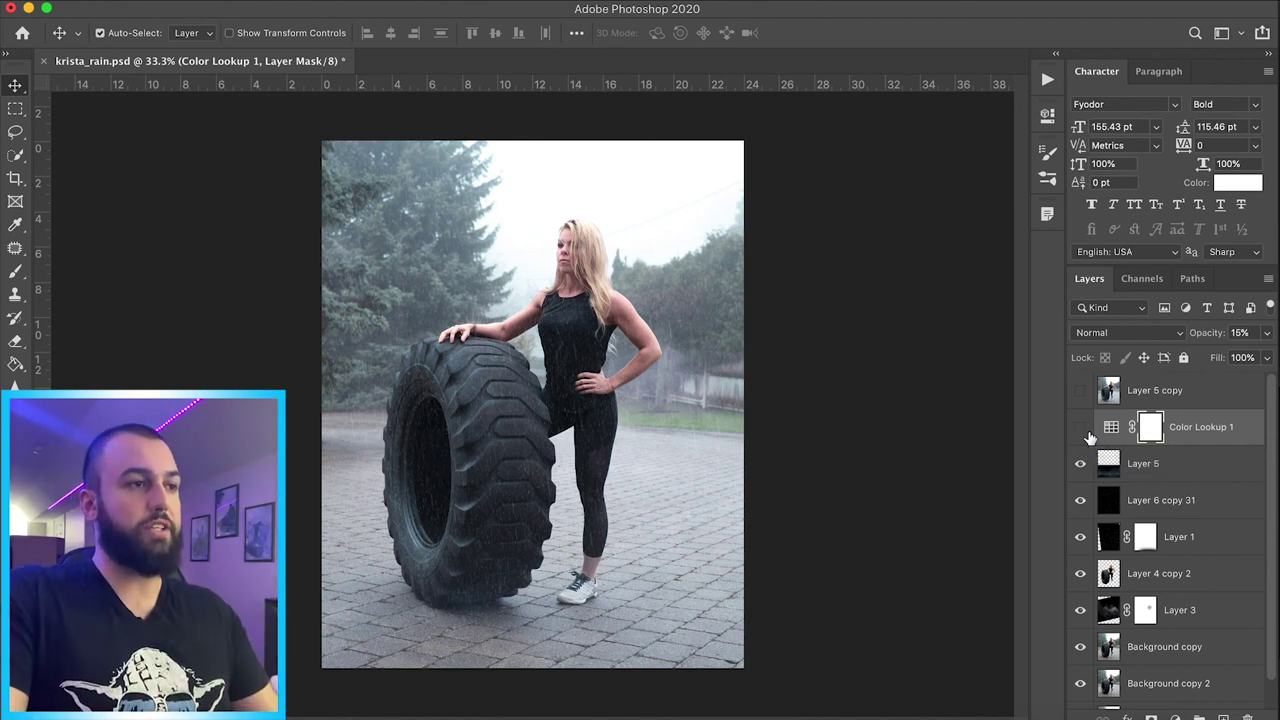
Compare the 15% Color Lookup grade on and off, then hide all effect layers to view the original
left_click(1081, 428)
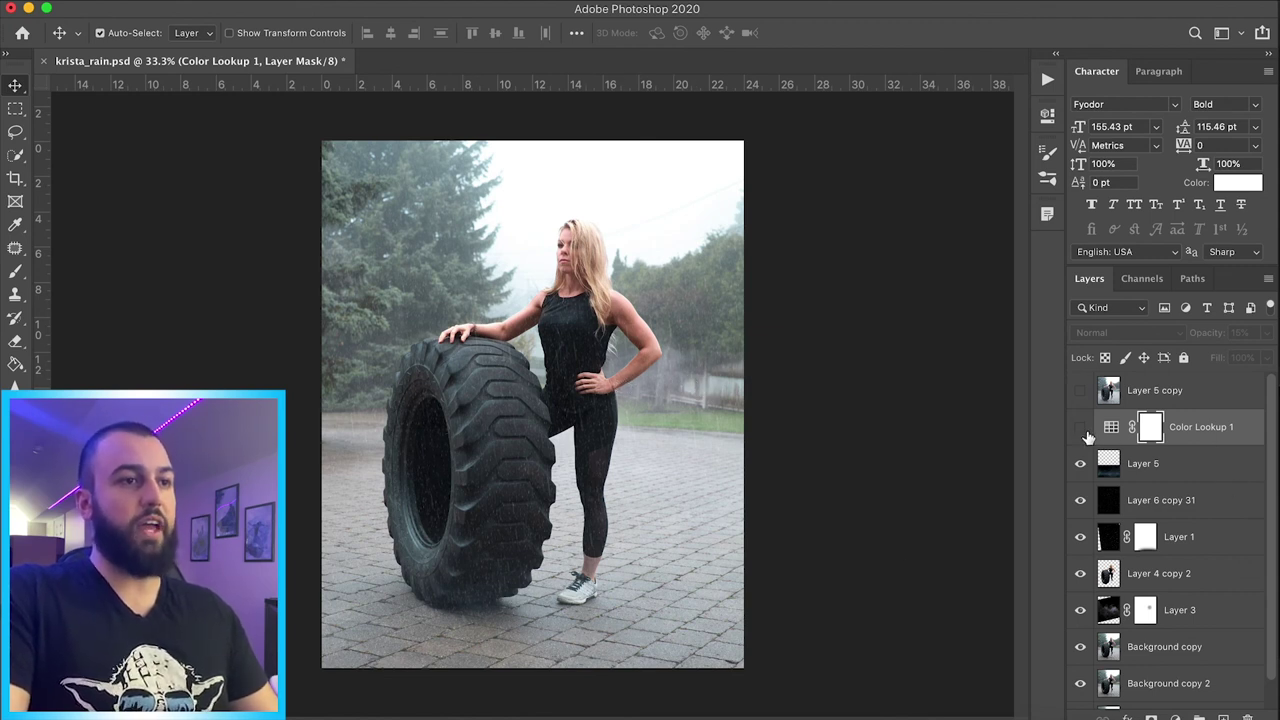
left_click(1080, 432)
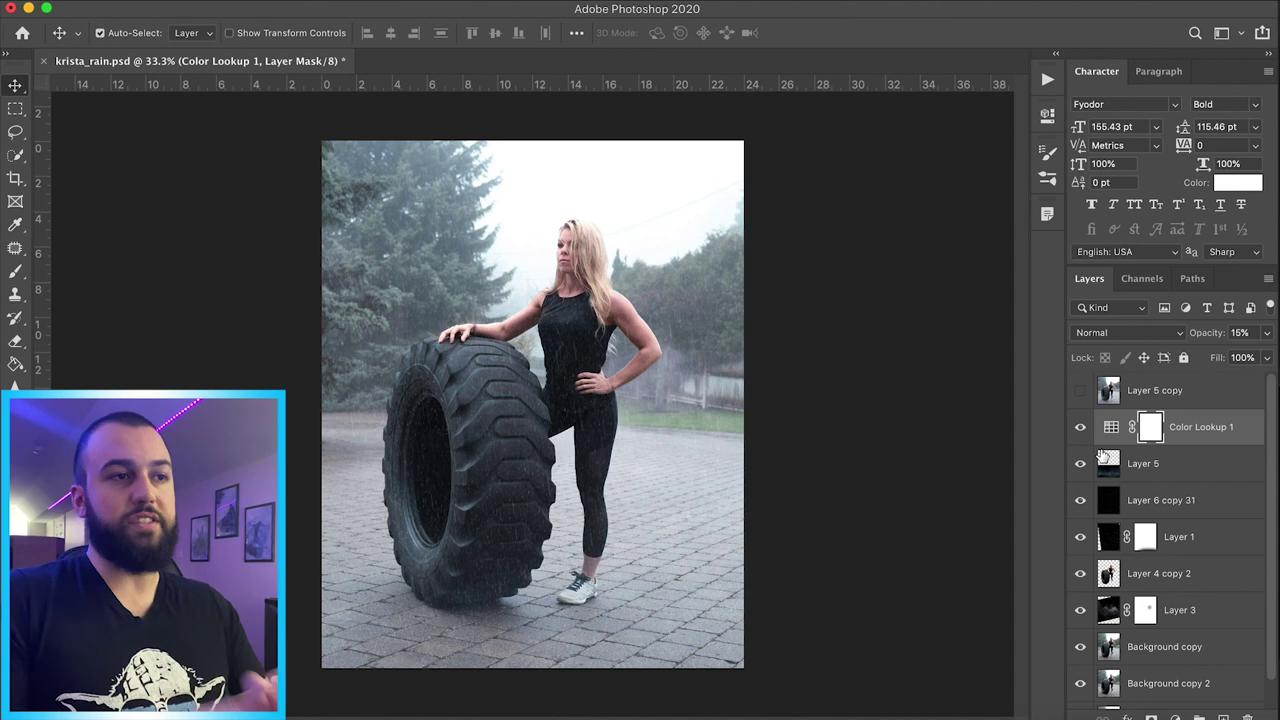
left_click(1081, 390, "alt")
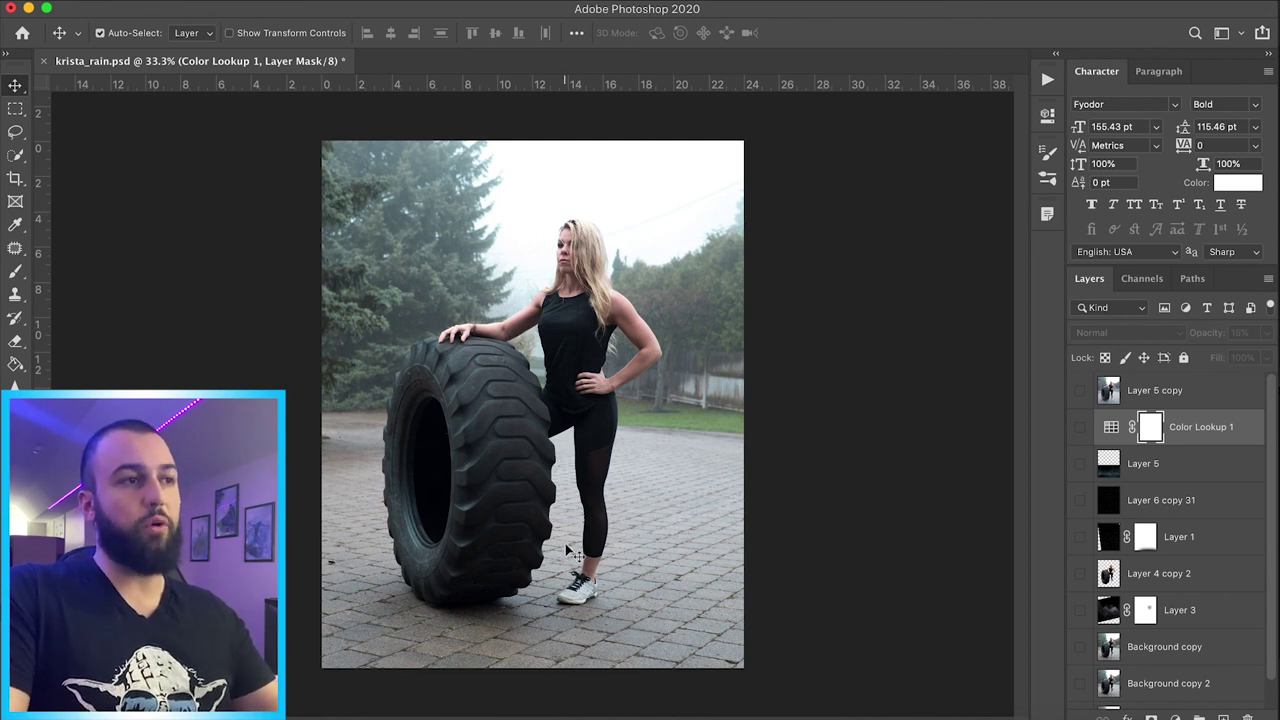
Turn on the Layer 5 copy rain streaks over the original photo
left_click(1080, 390)
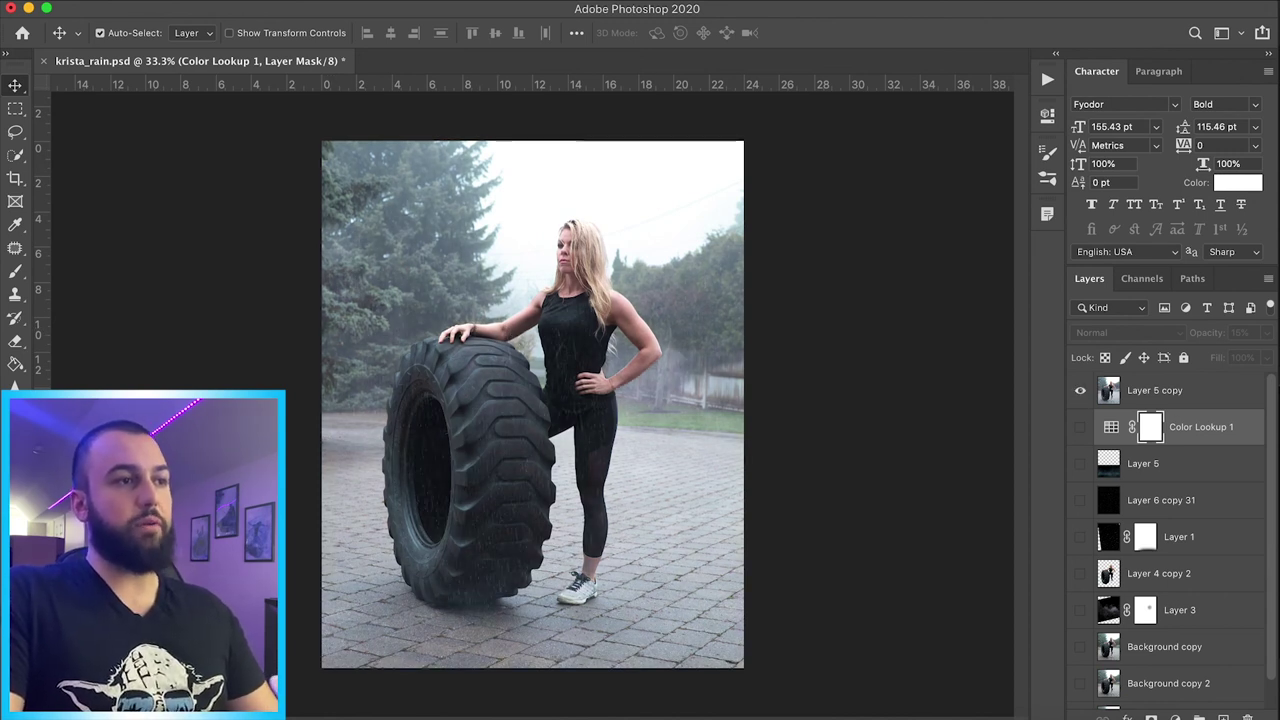